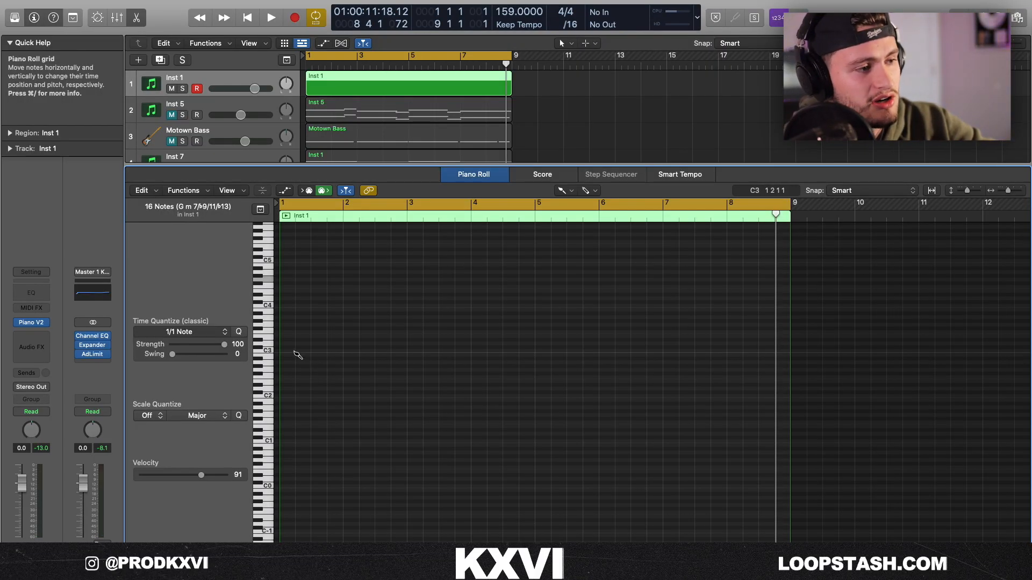
# Draw an A♭maj7 chord (G♯2, C3, D♯3, G3) spanning bars 1 and 2 of the Inst 1 region.
pyautogui.click(295, 353)
pyautogui.click(295, 341)
pyautogui.click(294, 324)
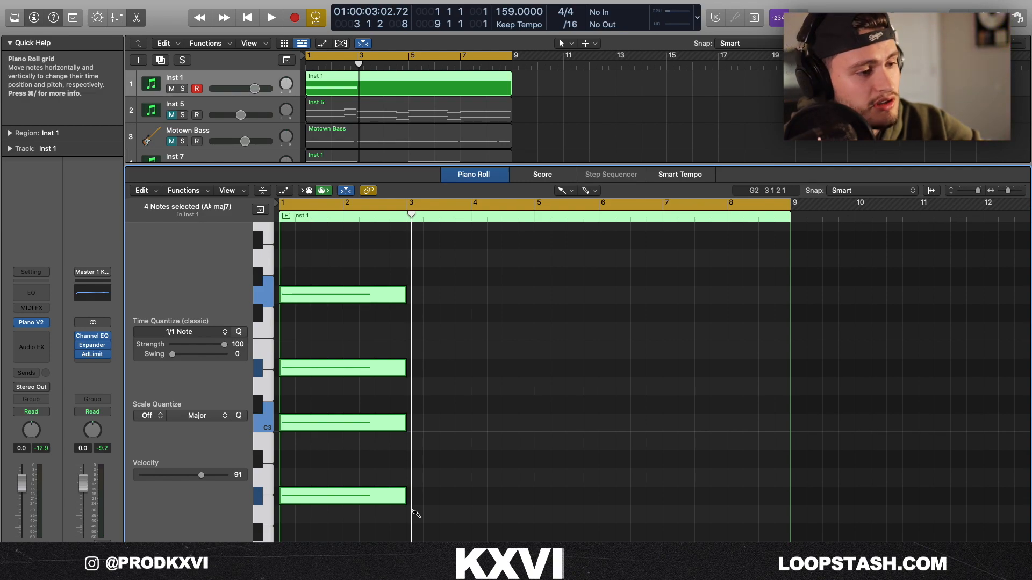
# Draw a two-bar Gm7 chord (G2, A♯2, D3, F3) from bar 3 to bar 5 of the Inst 1 region.
pyautogui.click(415, 513)
pyautogui.moveTo(470, 513); pyautogui.dragTo(535, 513)
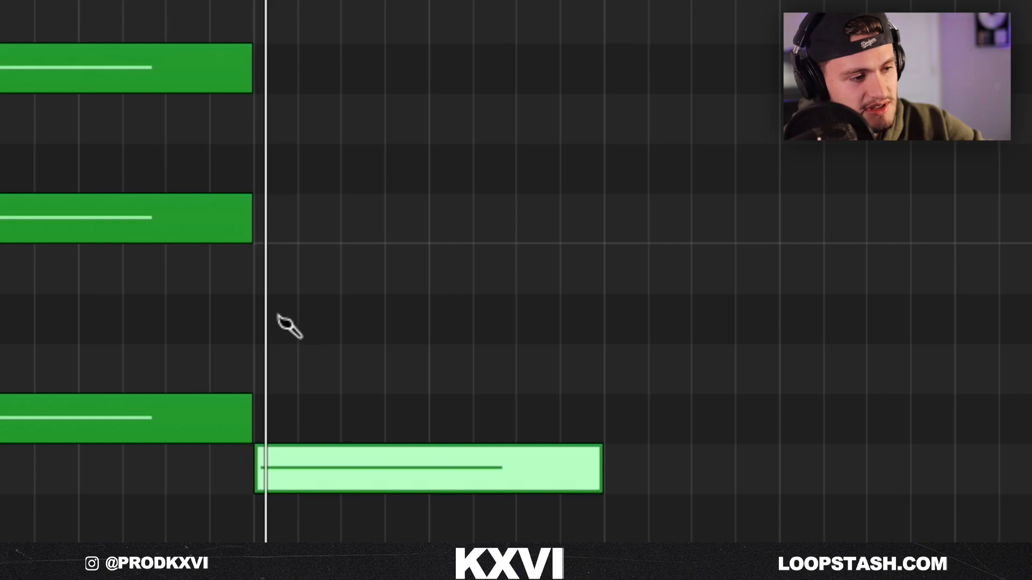
pyautogui.moveTo(278, 317); pyautogui.dragTo(391, 320)
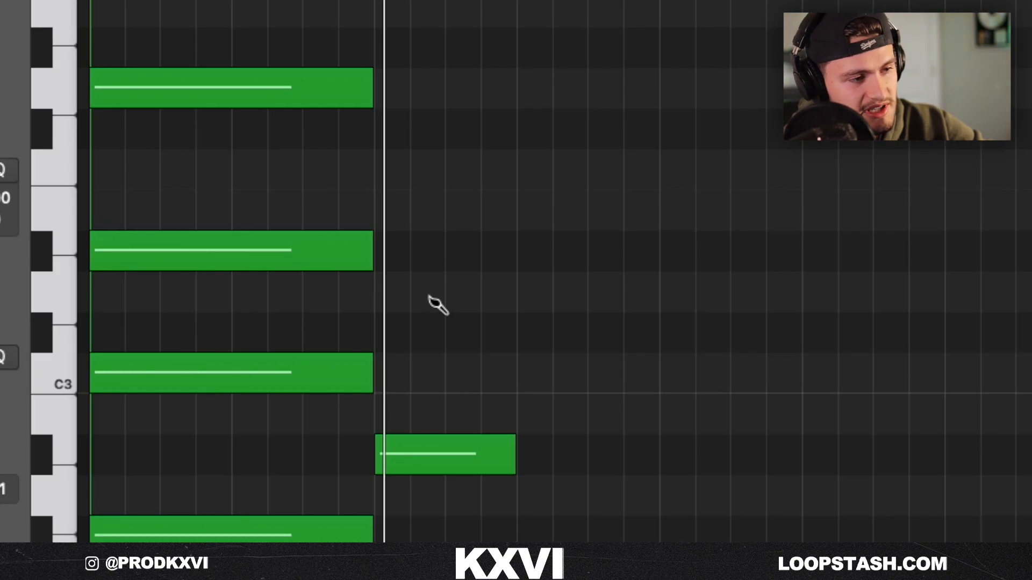
pyautogui.click(433, 300)
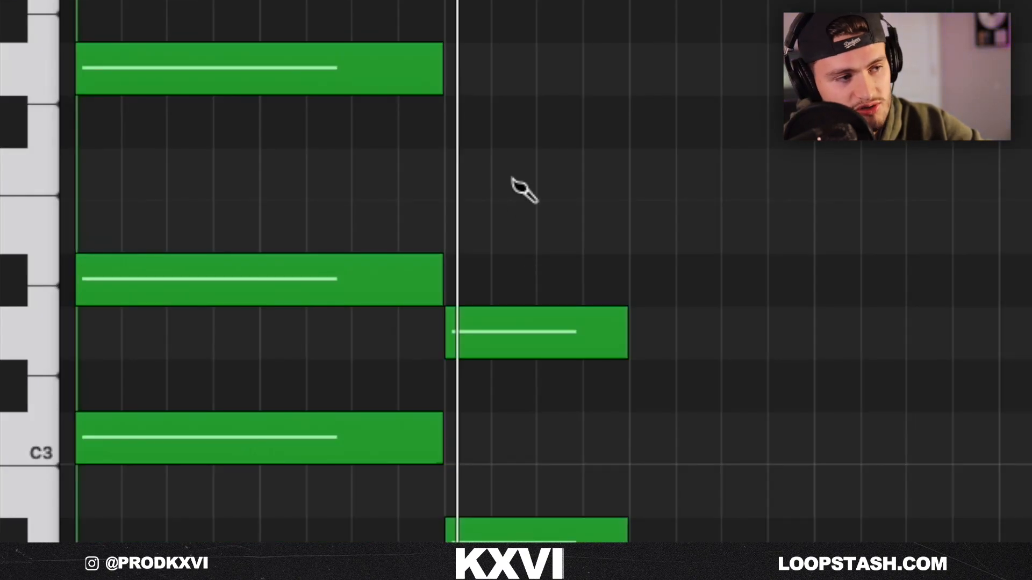
pyautogui.click(513, 181)
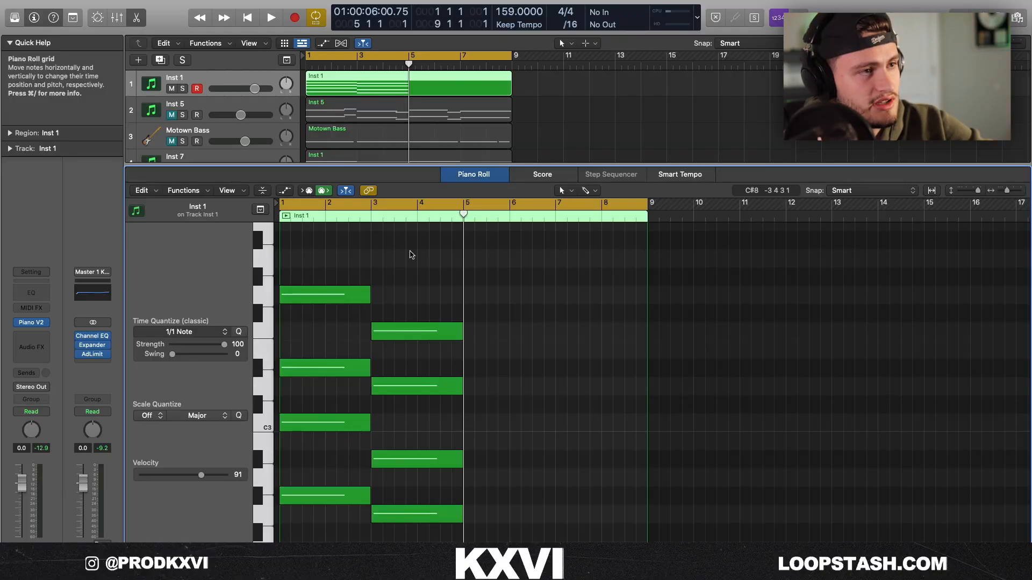
# Duplicate the Gm7 chord to bar 5 and transpose the copy down two semitones.
pyautogui.moveTo(411, 255); pyautogui.dragTo(443, 522)
pyautogui.press('super+r')
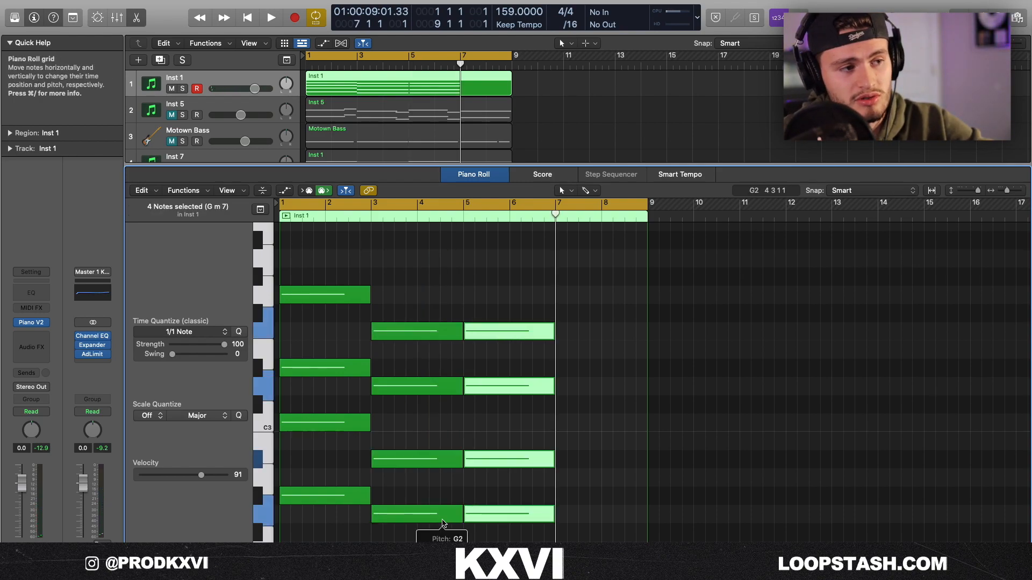
pyautogui.hotkey('alt', 'Down')
pyautogui.hotkey('alt', 'Down')
pyautogui.click(475, 316)
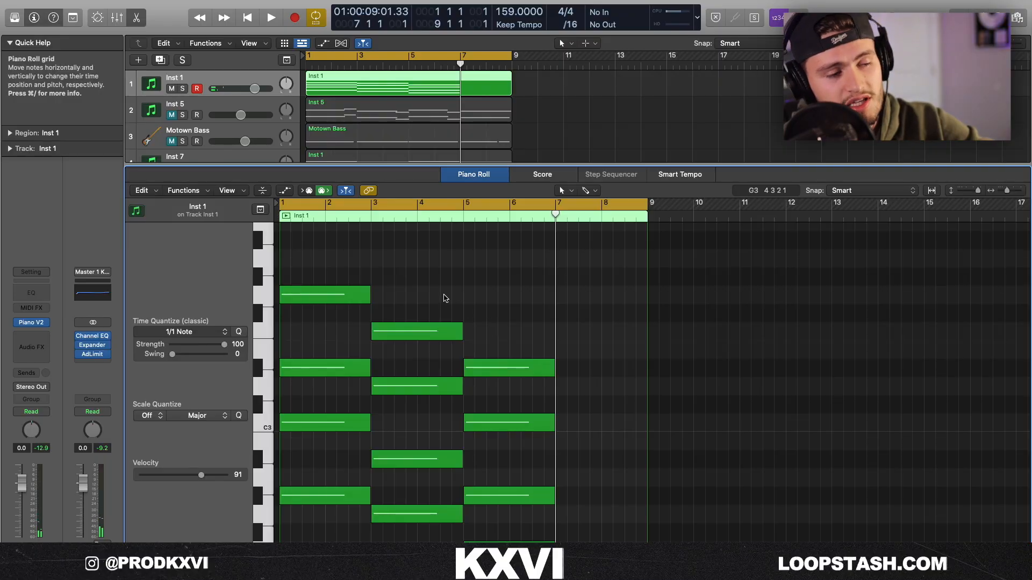
# Place another copy of the Gm7 chord at bar 7 and play back the four-chord progression.
pyautogui.press('super+v')
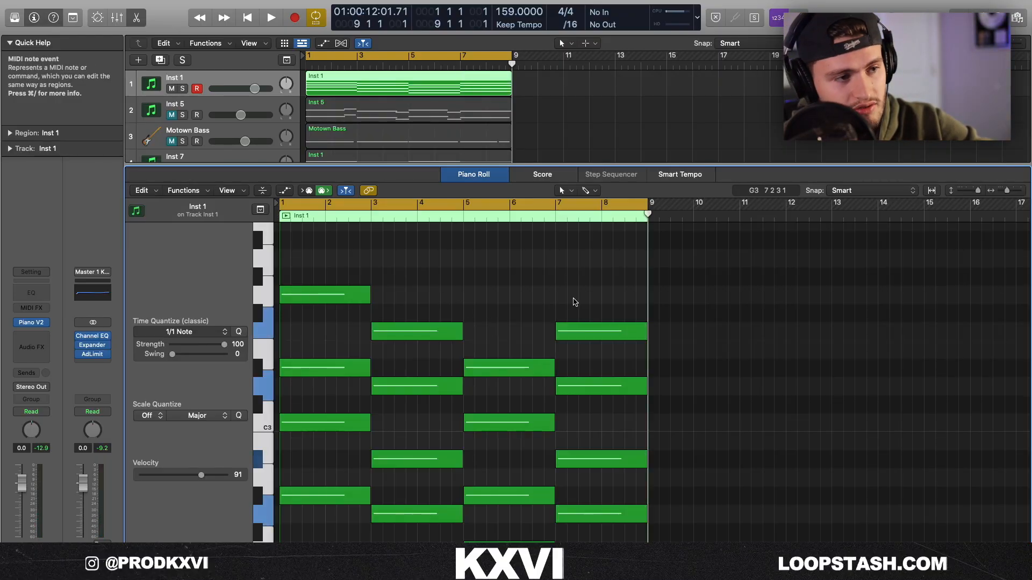
pyautogui.moveTo(617, 297); pyautogui.dragTo(613, 525)
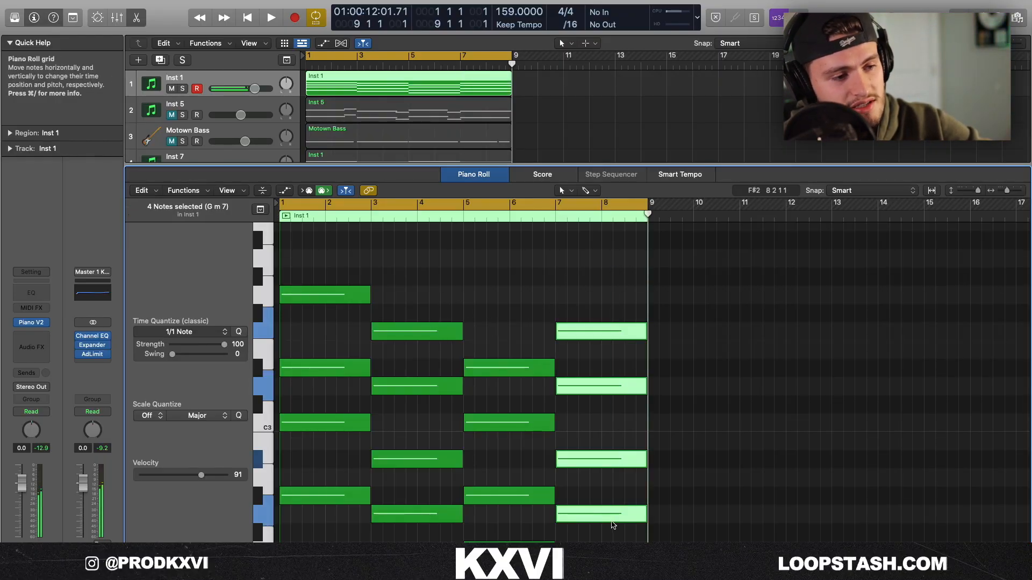
pyautogui.click(490, 311)
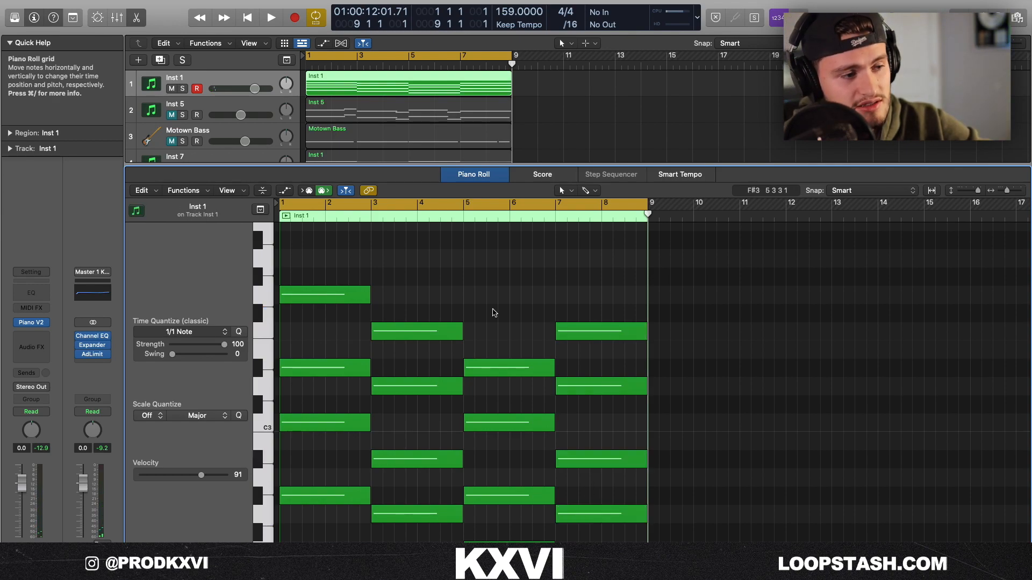
pyautogui.press('space')
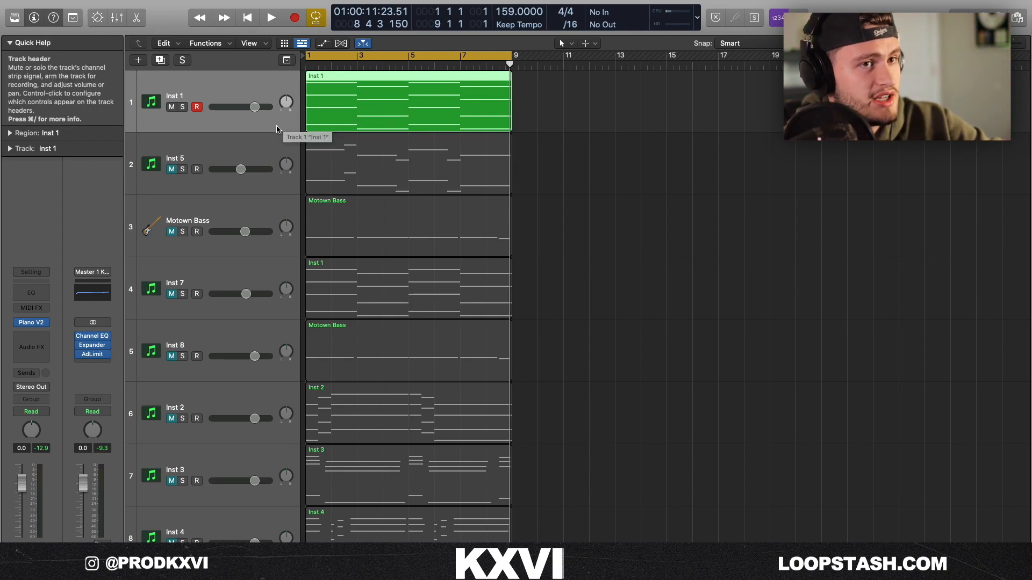
# Unmute the Inst 5 track and examine its melody notes in the piano roll.
pyautogui.click(164, 171)
pyautogui.press('p')
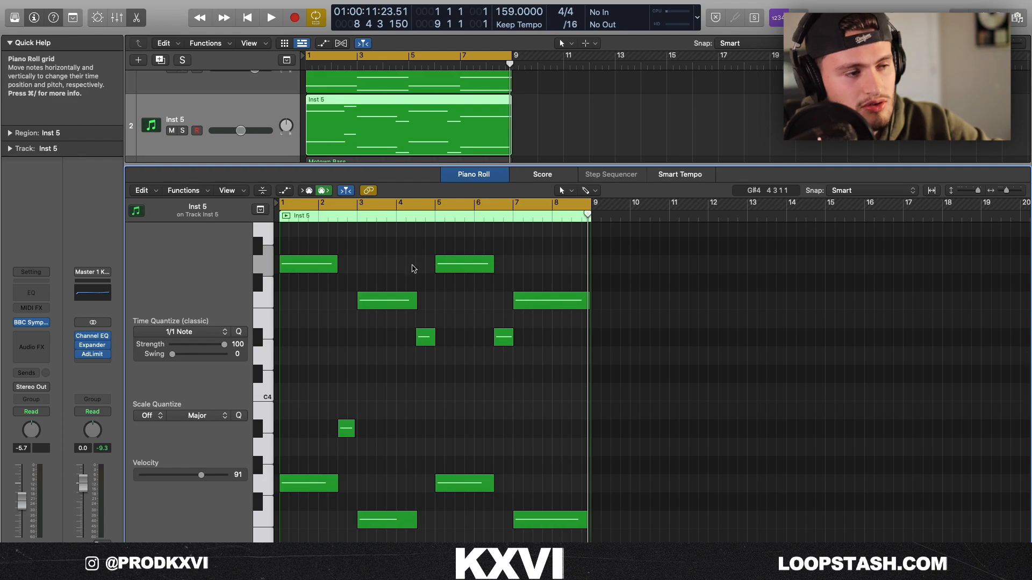
pyautogui.scroll(-3, 360, 376)
pyautogui.scroll(2, 361, 376)
pyautogui.scroll(-2, 359, 373)
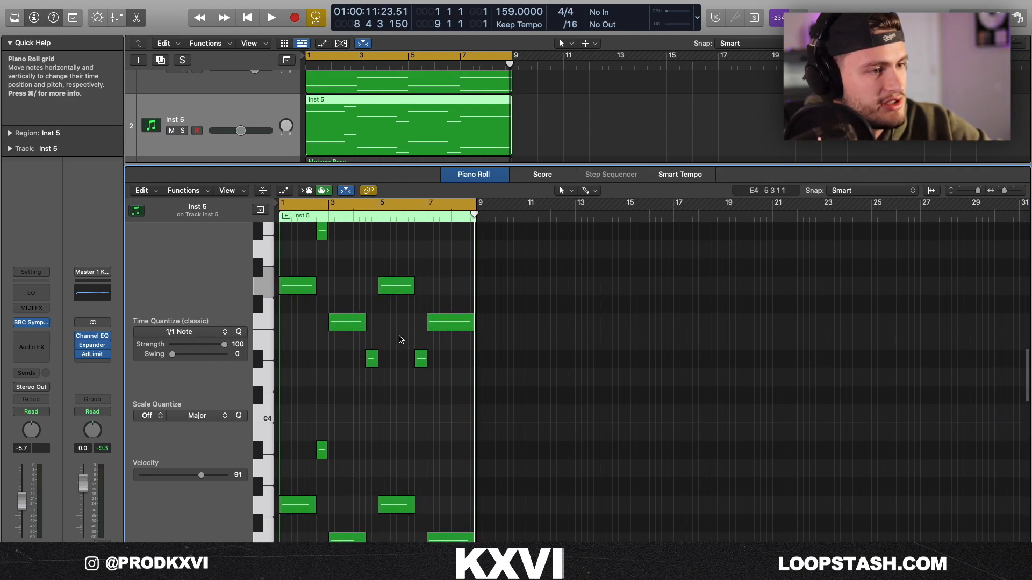
# Unmute the Motown Bass track, check its notes in the piano roll and play back the loop.
pyautogui.press('p')
pyautogui.click(171, 193)
pyautogui.click(344, 185)
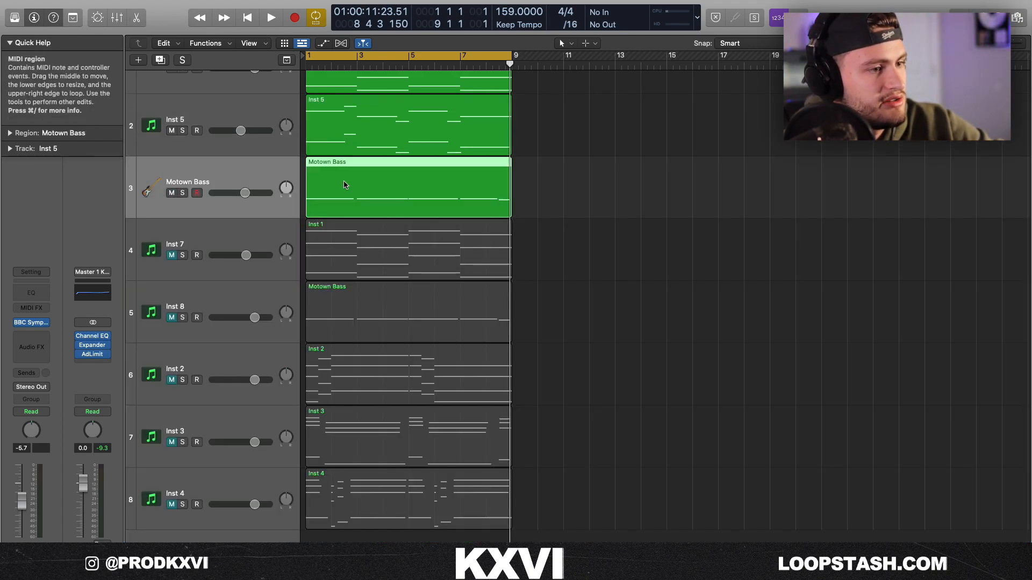
pyautogui.press('p')
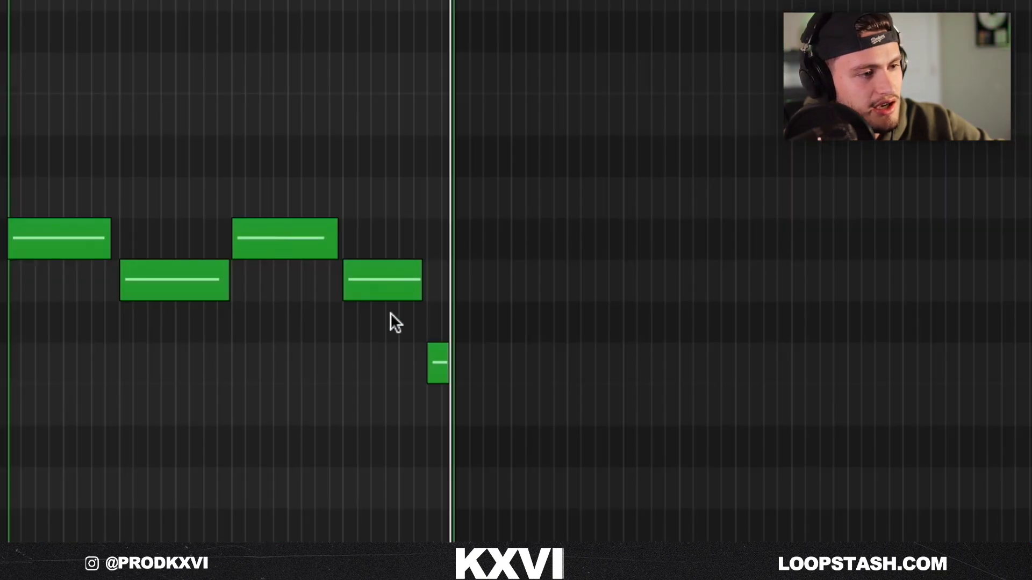
pyautogui.click(434, 352)
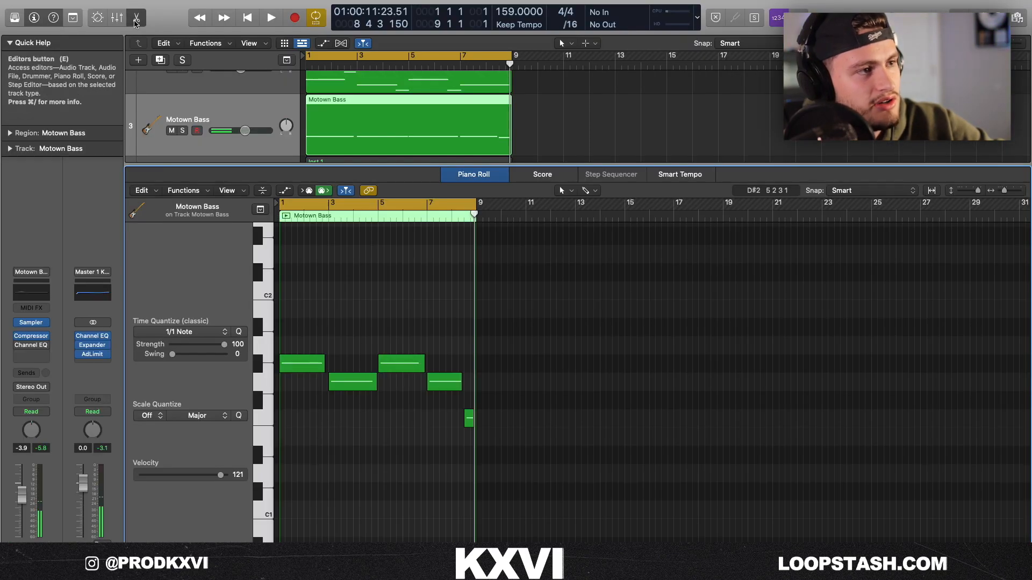
pyautogui.press('p')
pyautogui.press('space')
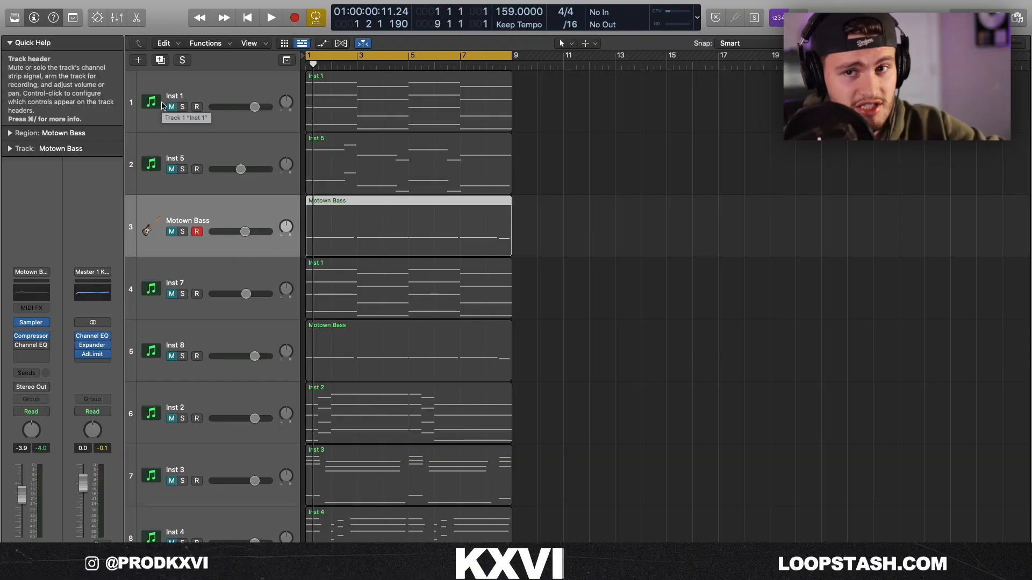
# Select the Motown Bass region on the Inst 8 track.
pyautogui.doubleClick(409, 346)
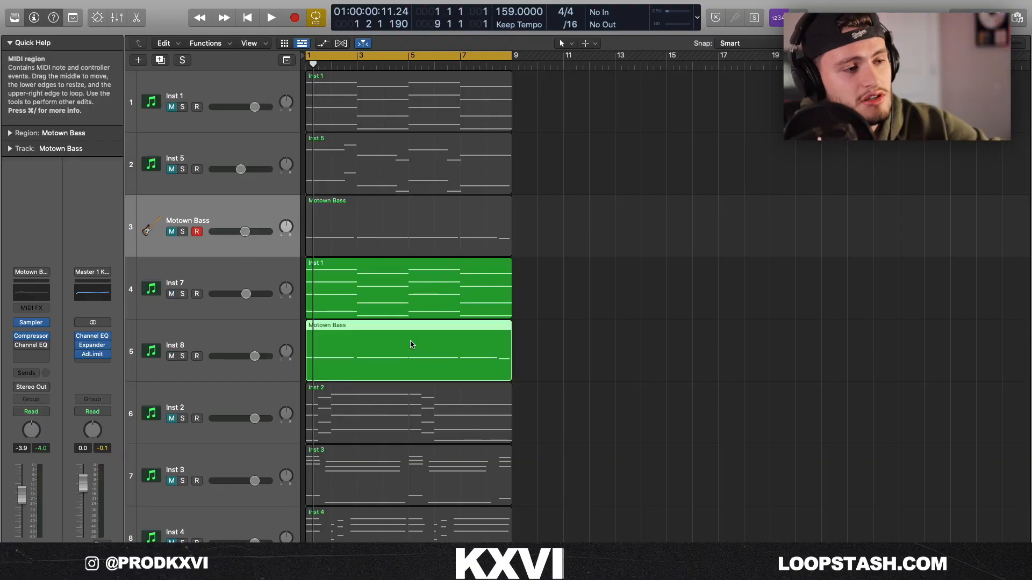
pyautogui.scroll(2, 360, 118)
pyautogui.click(360, 118)
pyautogui.scroll(1, 360, 296)
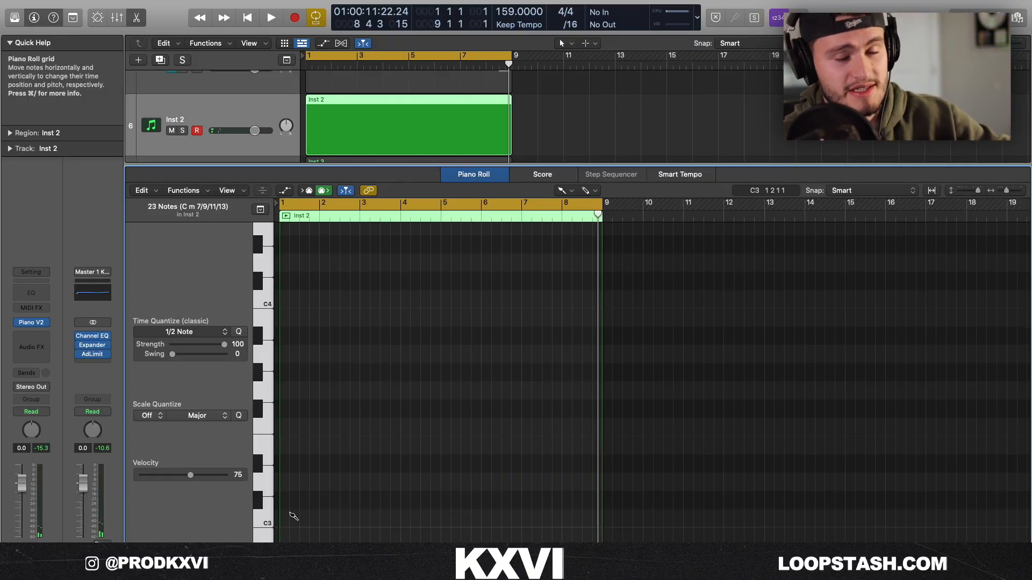
# Draw the Cm7, Dm7 and E♭maj7 chords at half-note intervals from bar 1 of the Inst 2 region.
pyautogui.click(291, 518)
pyautogui.click(291, 463)
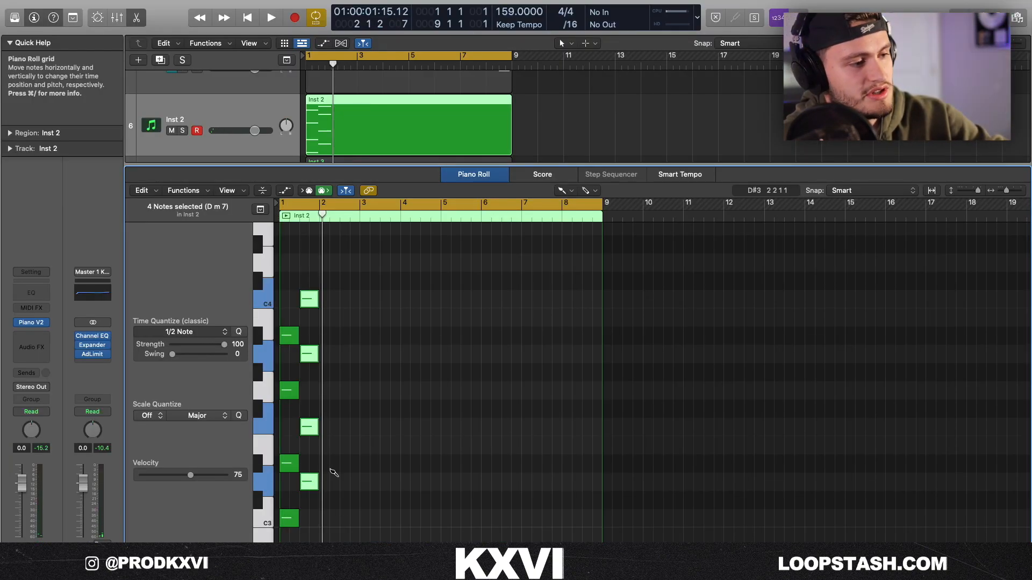
pyautogui.click(333, 467)
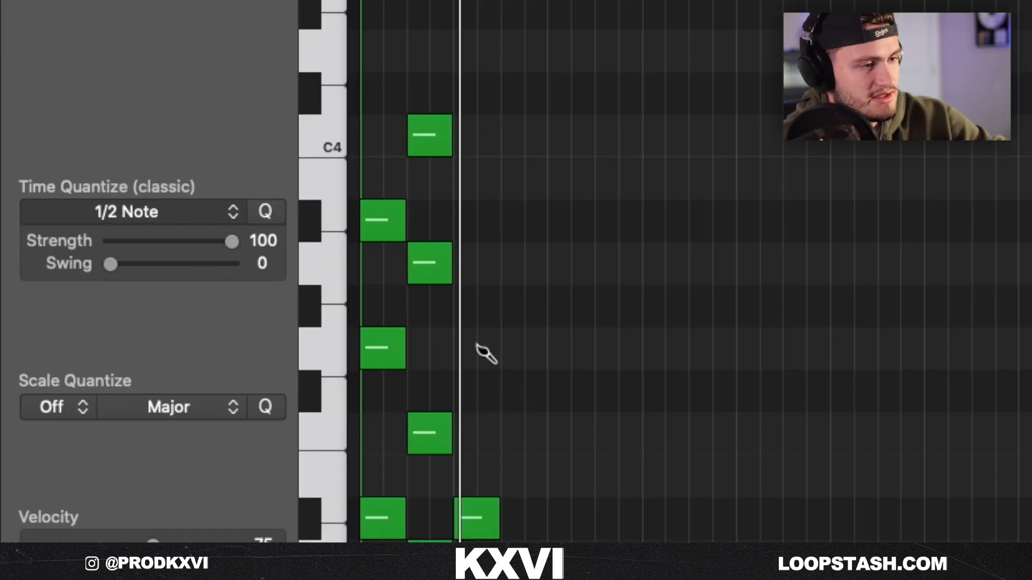
pyautogui.click(476, 347)
pyautogui.click(484, 217)
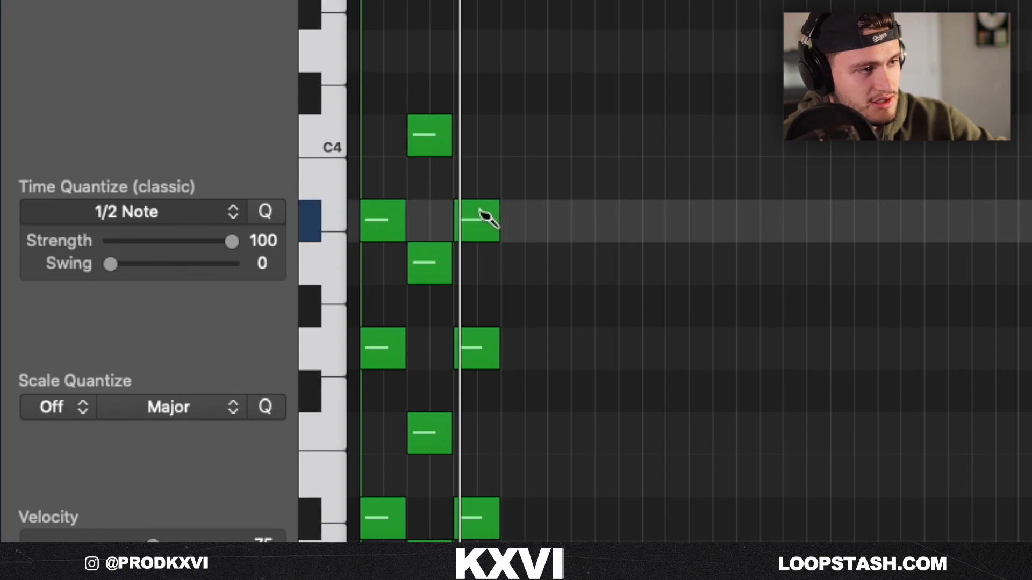
pyautogui.click(480, 56)
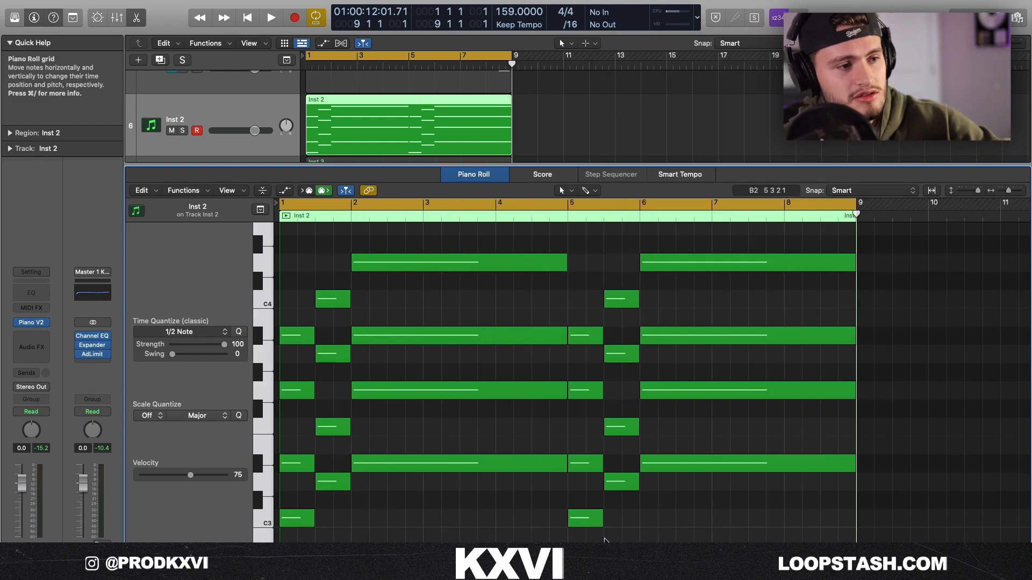
# Reverse the repeated Inst 2 chords so E♭maj7 starts bar 5 and Cm7 starts bar 6, extending Cm7 to bar 9.
pyautogui.moveTo(599, 536); pyautogui.dragTo(657, 331)
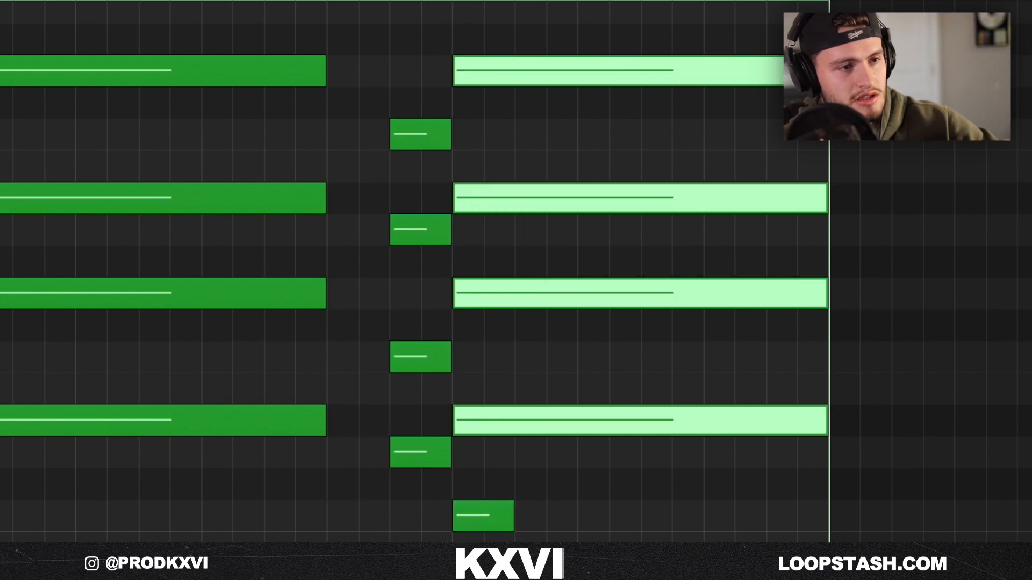
pyautogui.moveTo(825, 66); pyautogui.dragTo(356, 69)
pyautogui.moveTo(657, 309); pyautogui.dragTo(668, 517)
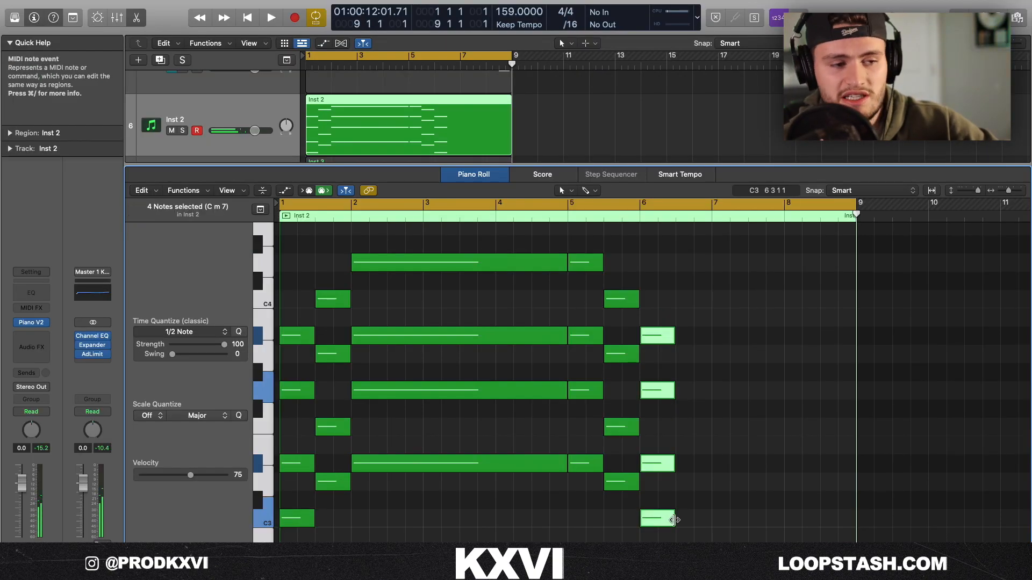
pyautogui.moveTo(674, 519); pyautogui.dragTo(851, 520)
pyautogui.click(443, 302)
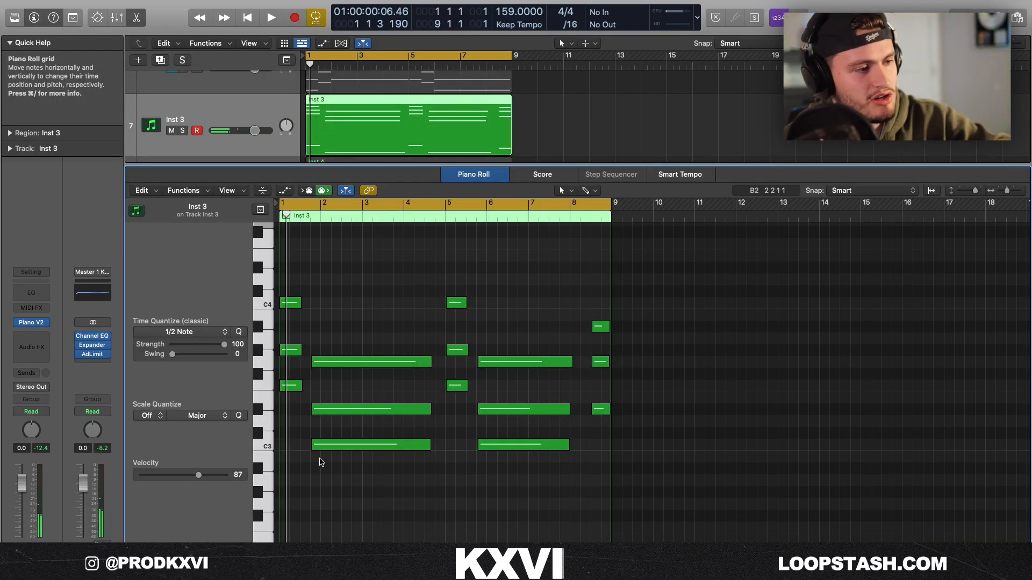
# Audition notes of the Inst 3 chords, then switch to the Inst 4 region and play it back.
pyautogui.click(295, 385)
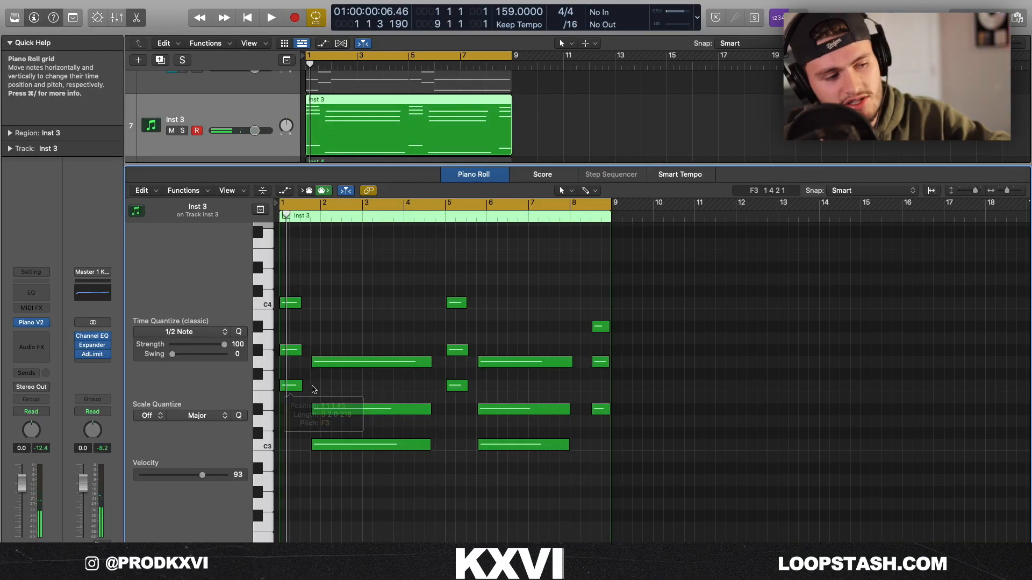
pyautogui.click(333, 446)
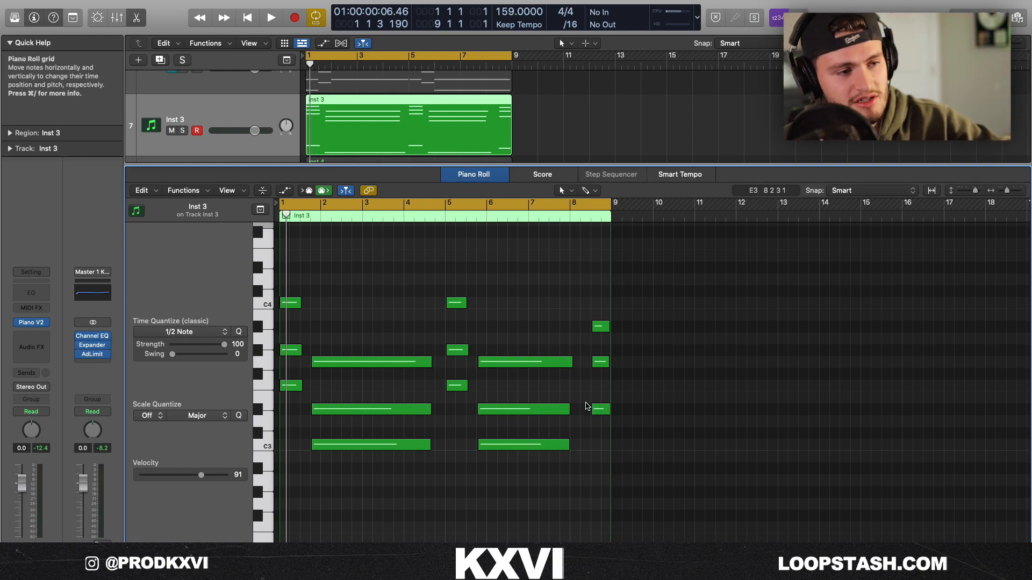
pyautogui.press('Down')
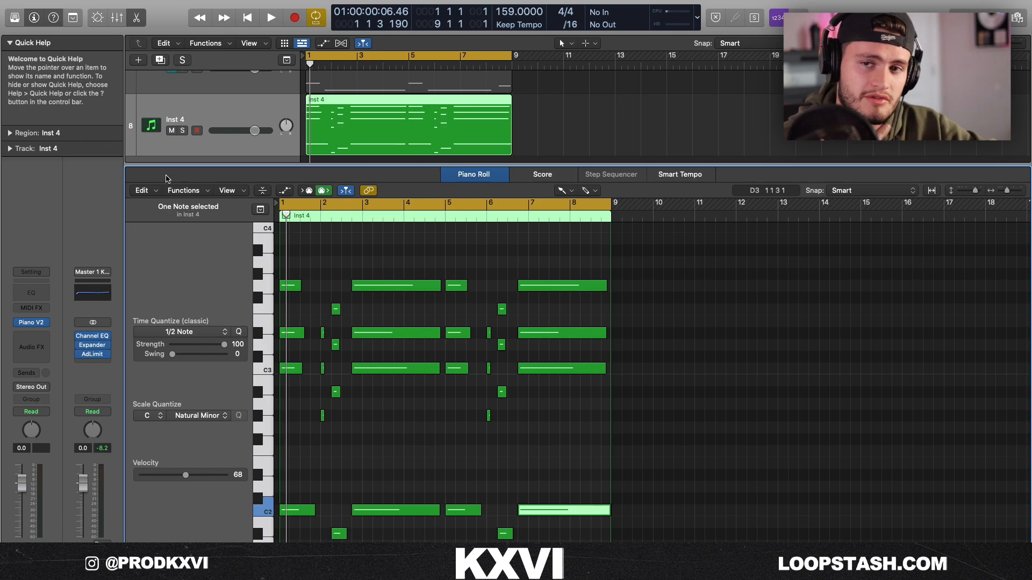
pyautogui.press('space')
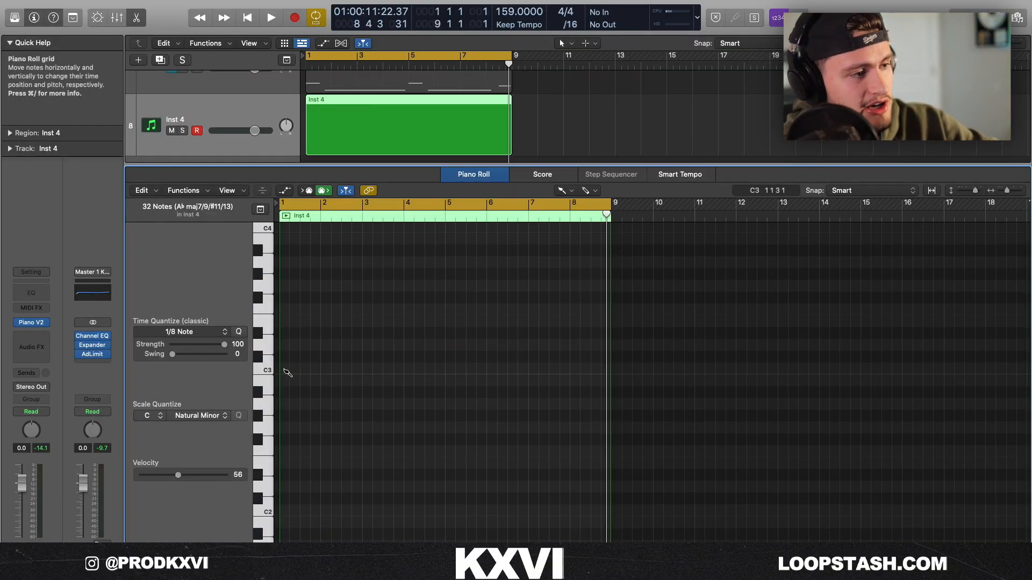
# Draw a C minor triad across bar 1 and short A♭ and B♭ major triads in bar 2 of the Inst 4 region.
pyautogui.click(286, 370)
pyautogui.click(284, 334)
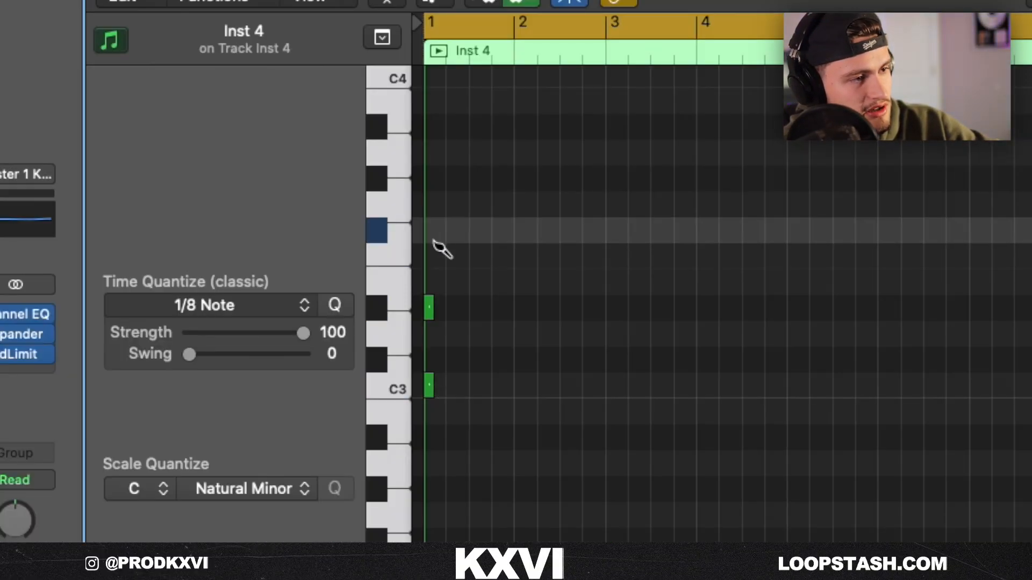
pyautogui.moveTo(433, 248); pyautogui.dragTo(433, 206)
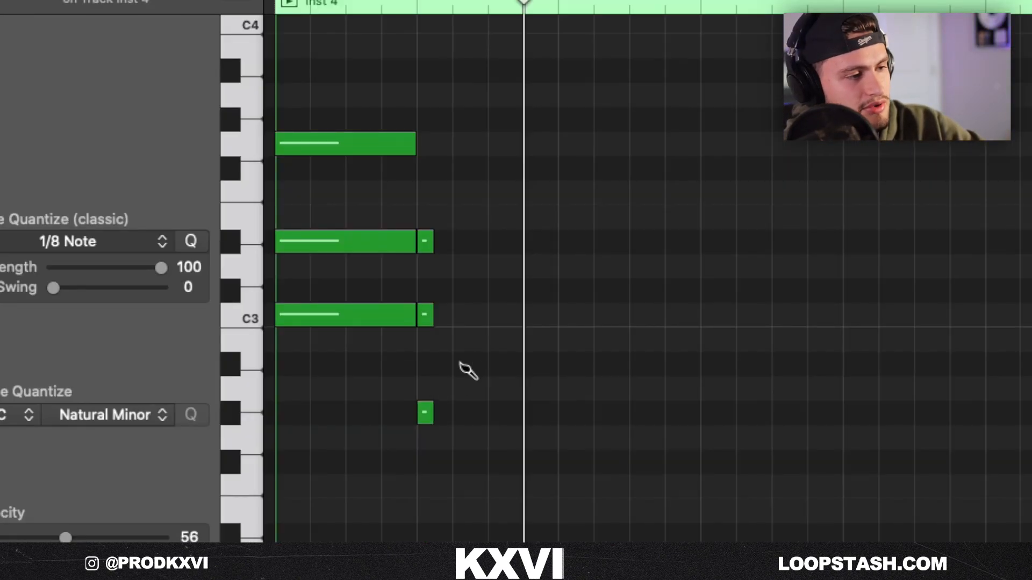
pyautogui.click(461, 264)
pyautogui.click(460, 192)
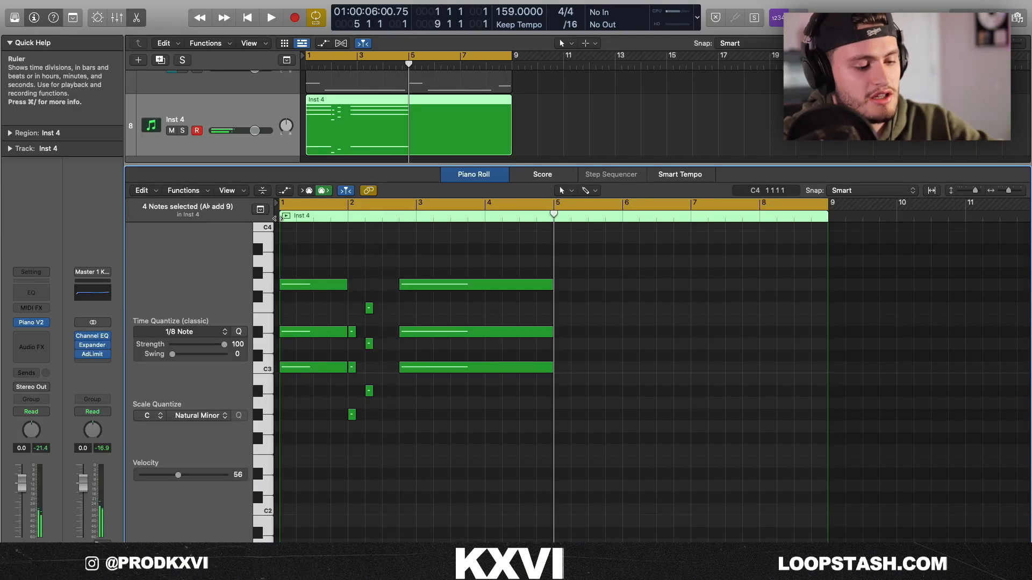
# Select all the notes in the Inst 4 region.
pyautogui.press('super+a')
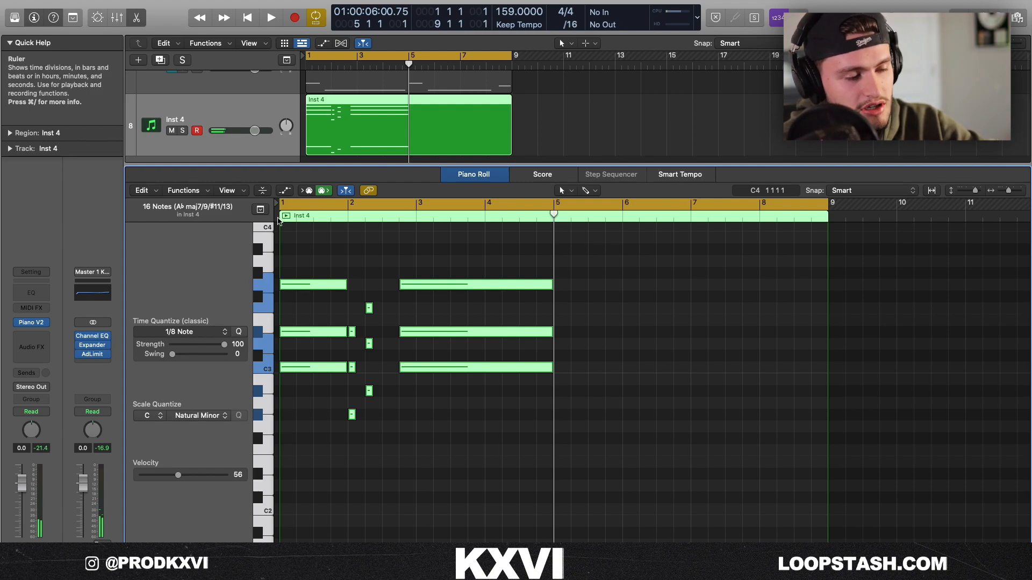
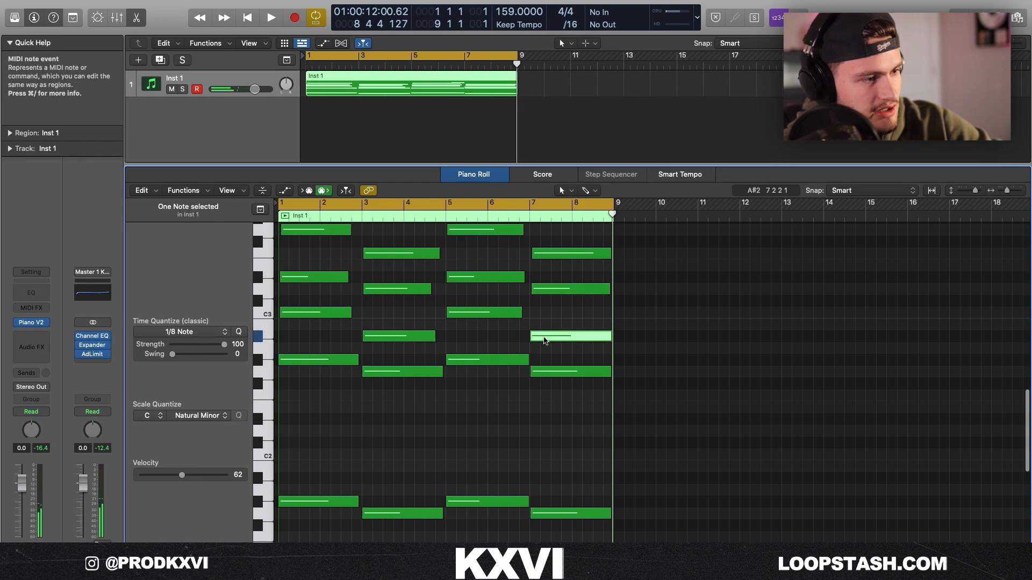
# Select the low bass notes across the 16-bar Inst 1 region and quantize them to 1/1 notes.
pyautogui.click(554, 514)
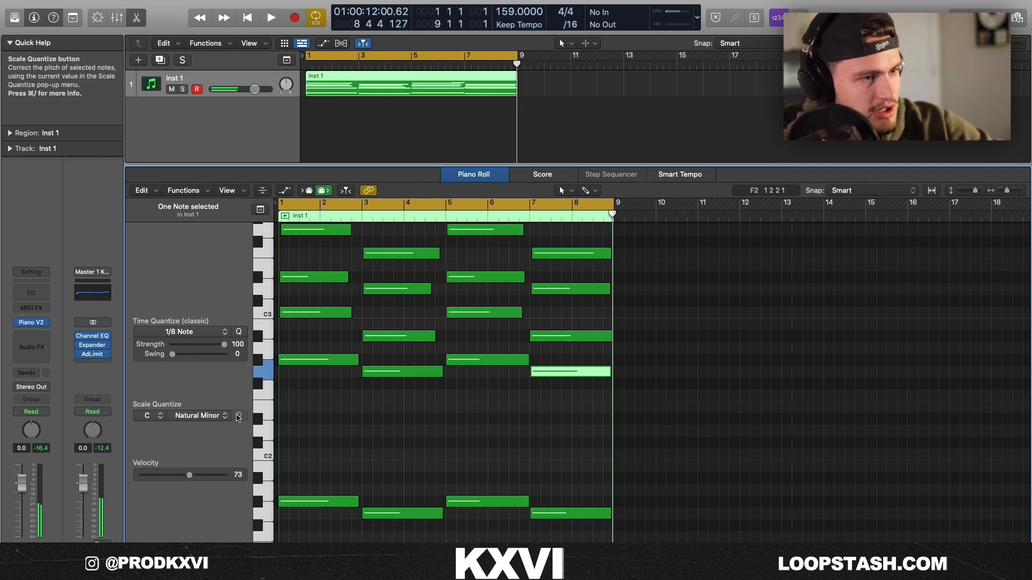
pyautogui.click(490, 314)
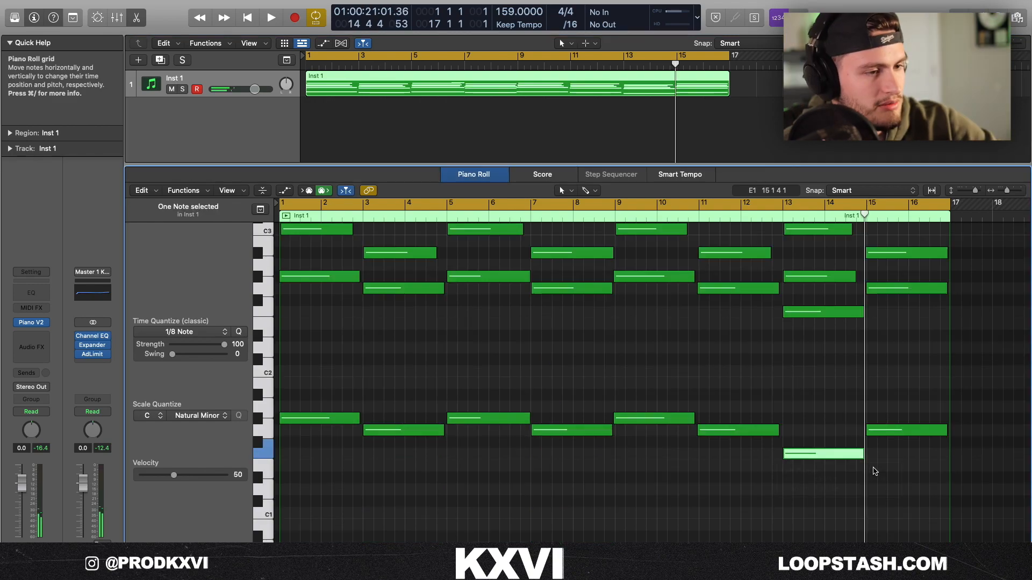
pyautogui.moveTo(873, 467); pyautogui.dragTo(373, 398)
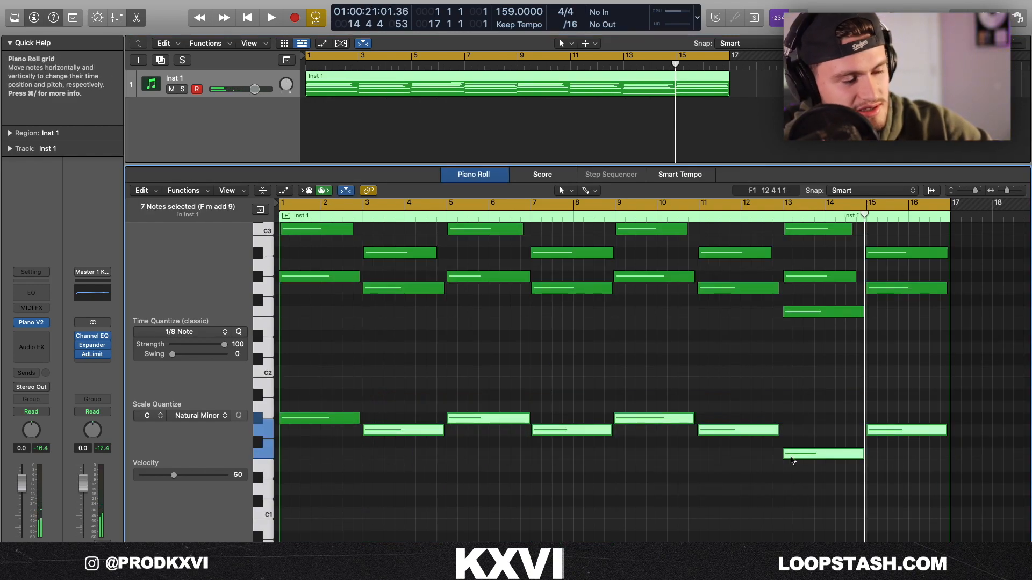
pyautogui.moveTo(891, 469); pyautogui.dragTo(315, 372)
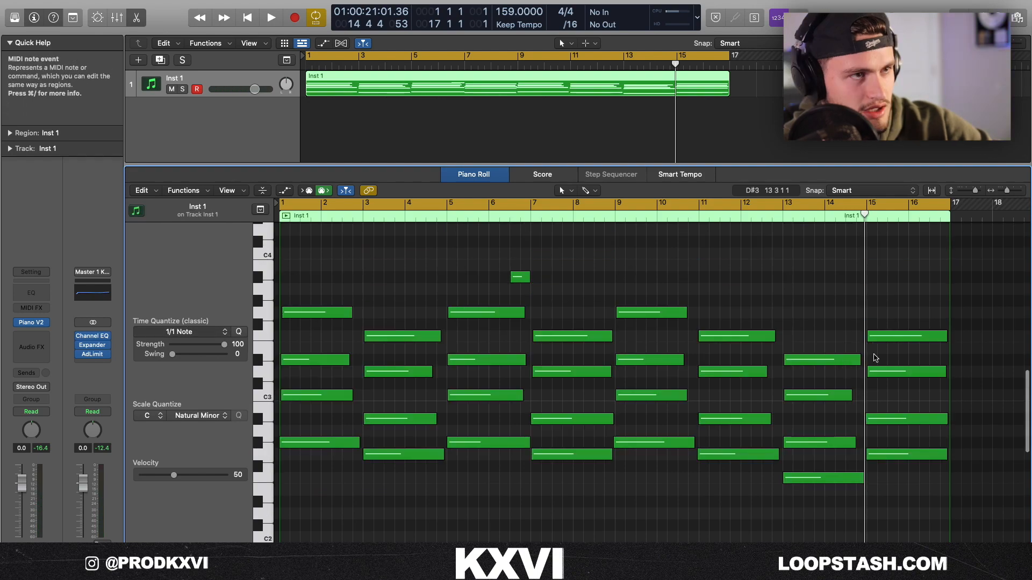
# Turn off cycle playback and play the Inst 1 progression from around bar 11.
pyautogui.click(624, 58)
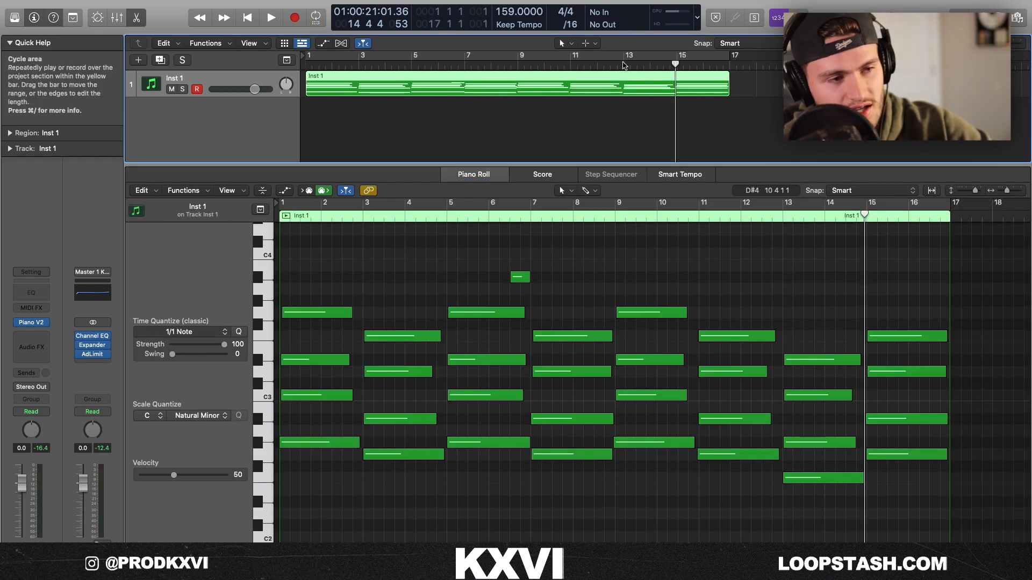
pyautogui.click(569, 65)
pyautogui.press('space')
pyautogui.scroll(2, 689, 260)
pyautogui.scroll(2, 689, 260)
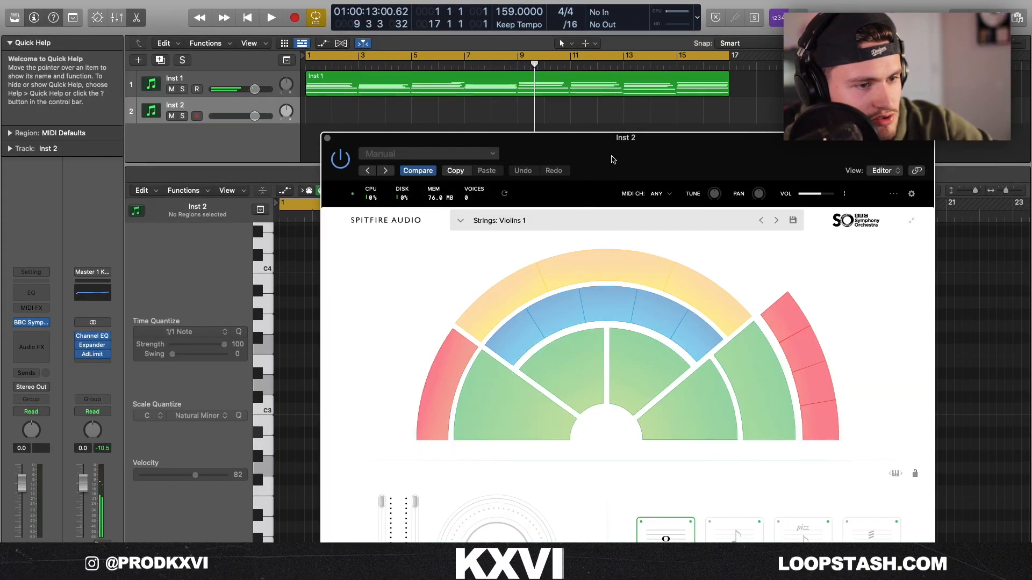
pyautogui.moveTo(613, 159); pyautogui.dragTo(555, 2)
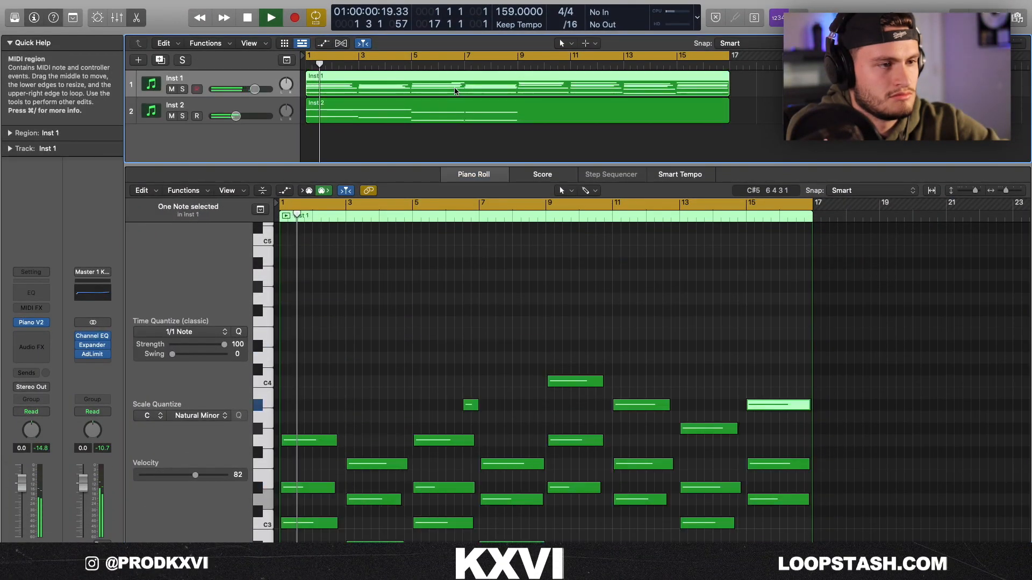
# Raise the two Inst 2 notes in bar 7 to F3 and F4, and lower the Inst 2 track volume.
pyautogui.scroll(3, 499, 400)
pyautogui.click(492, 112)
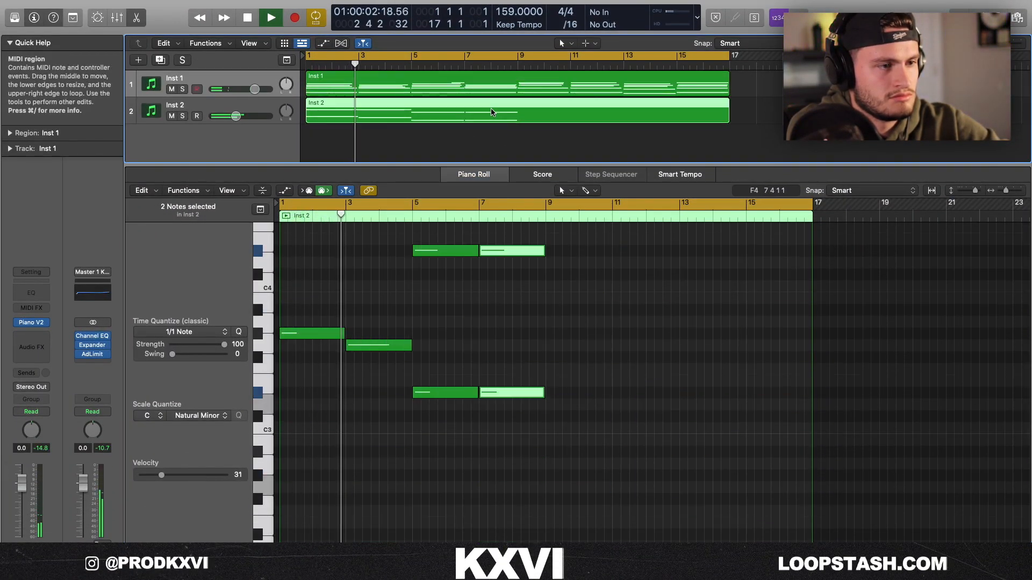
pyautogui.moveTo(485, 392); pyautogui.dragTo(485, 369)
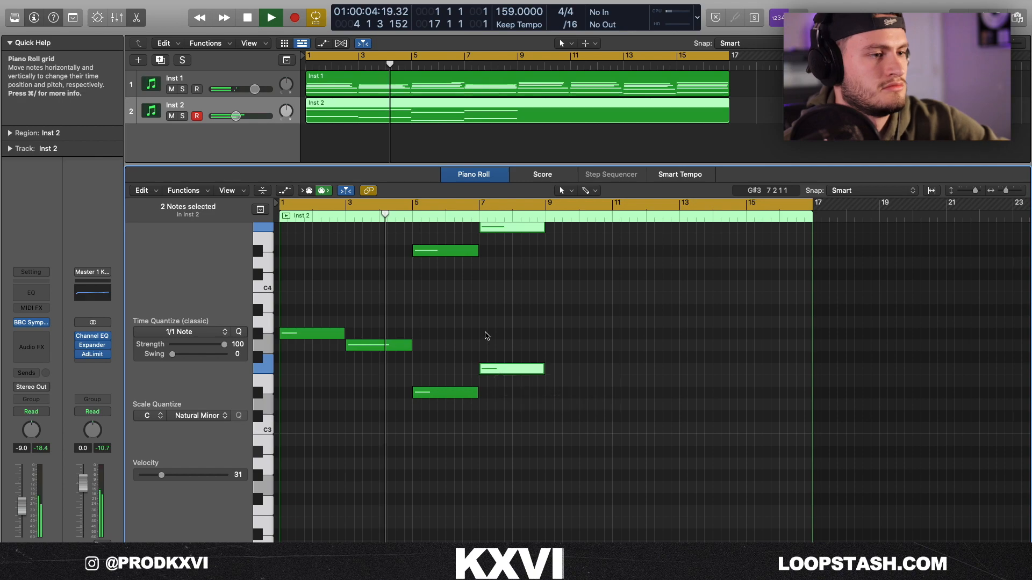
pyautogui.scroll(5, 487, 336)
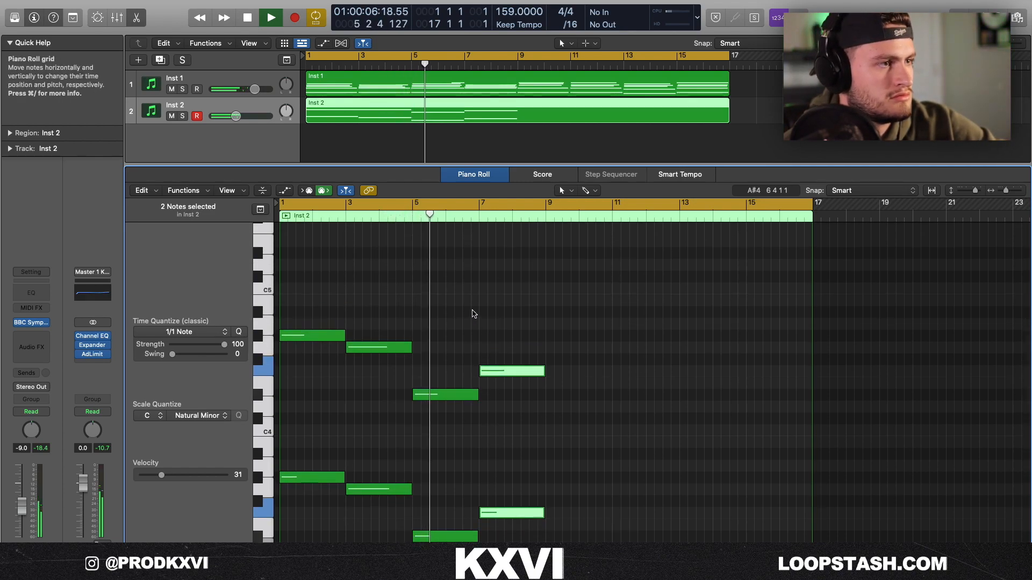
pyautogui.click(474, 314)
pyautogui.moveTo(230, 117); pyautogui.dragTo(219, 120)
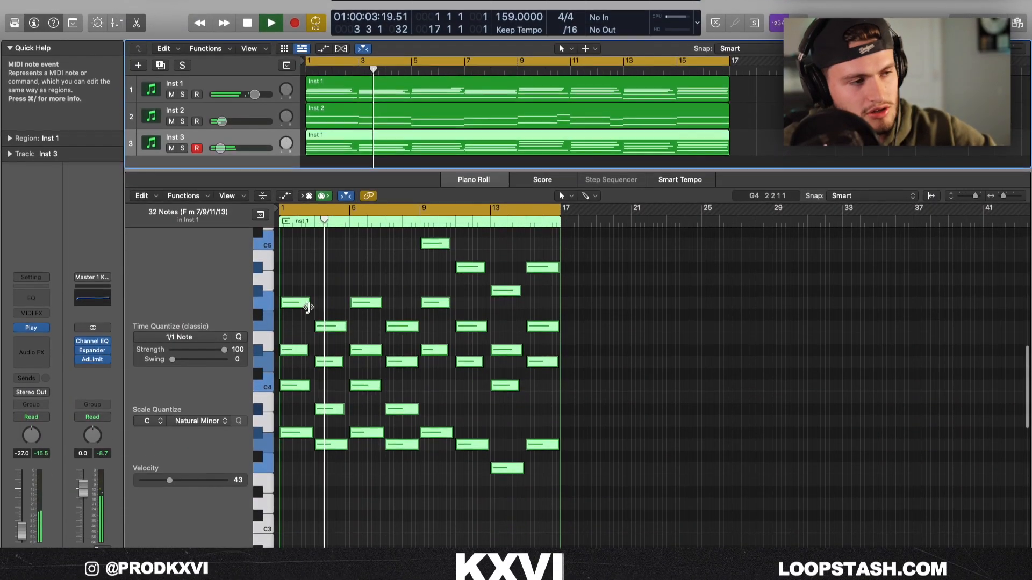
# Lower the top notes of the opening Inst 3 chords by an octave and add ValhallaVintageVerb with a 47.9% mix.
pyautogui.press('space')
pyautogui.moveTo(291, 273); pyautogui.dragTo(341, 339)
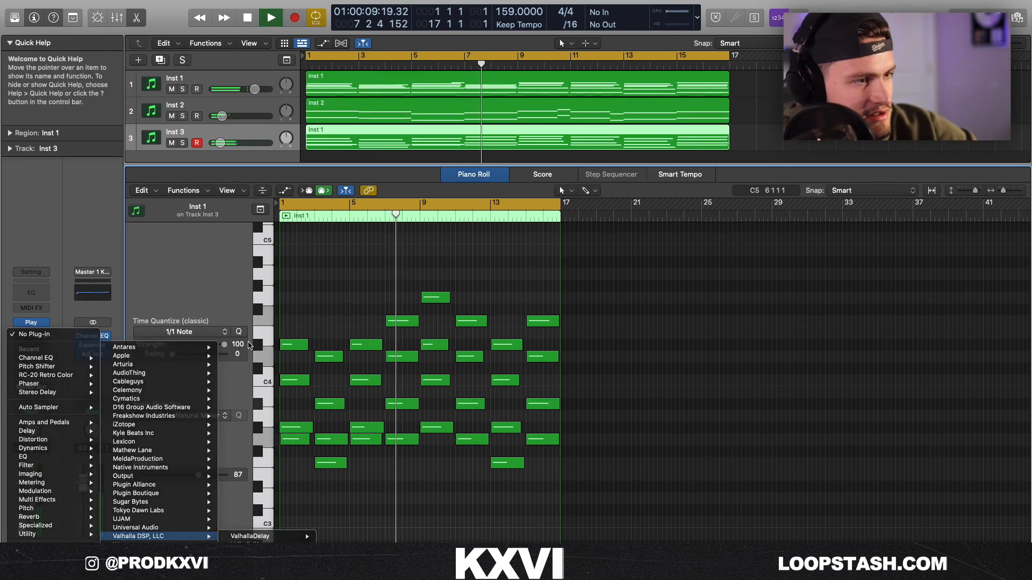
pyautogui.click(173, 535)
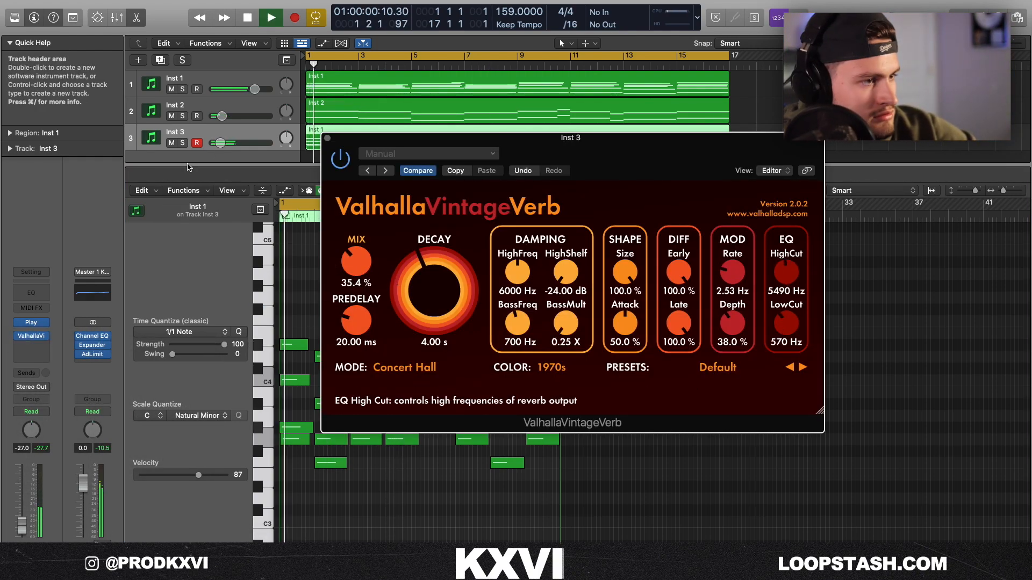
pyautogui.moveTo(352, 263); pyautogui.dragTo(353, 247)
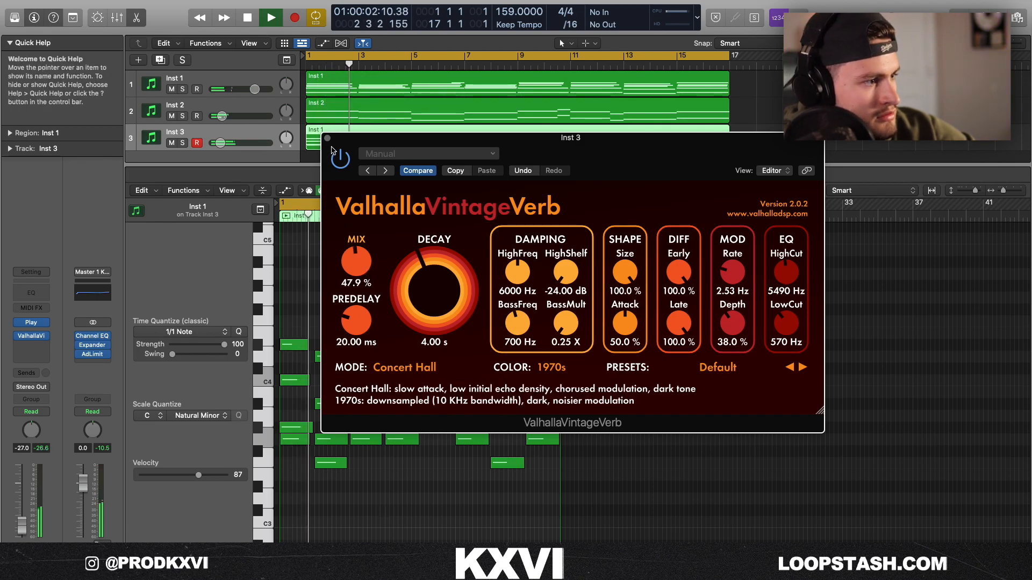
pyautogui.click(327, 138)
# Close the Kontakt instrument window for Inst 1 and deselect its chord notes.
pyautogui.press('super+a')
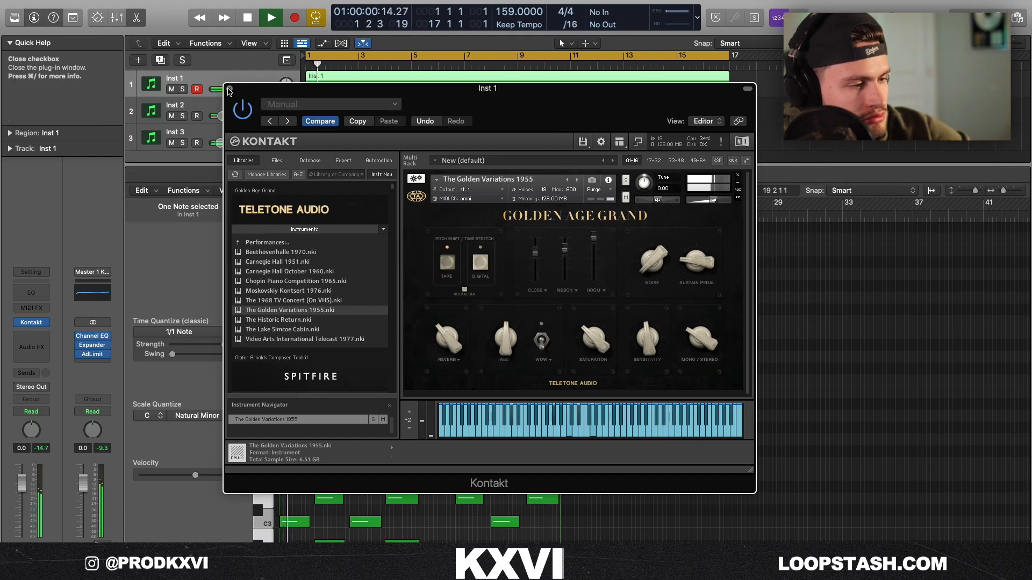
pyautogui.click(232, 91)
pyautogui.scroll(-3, 317, 330)
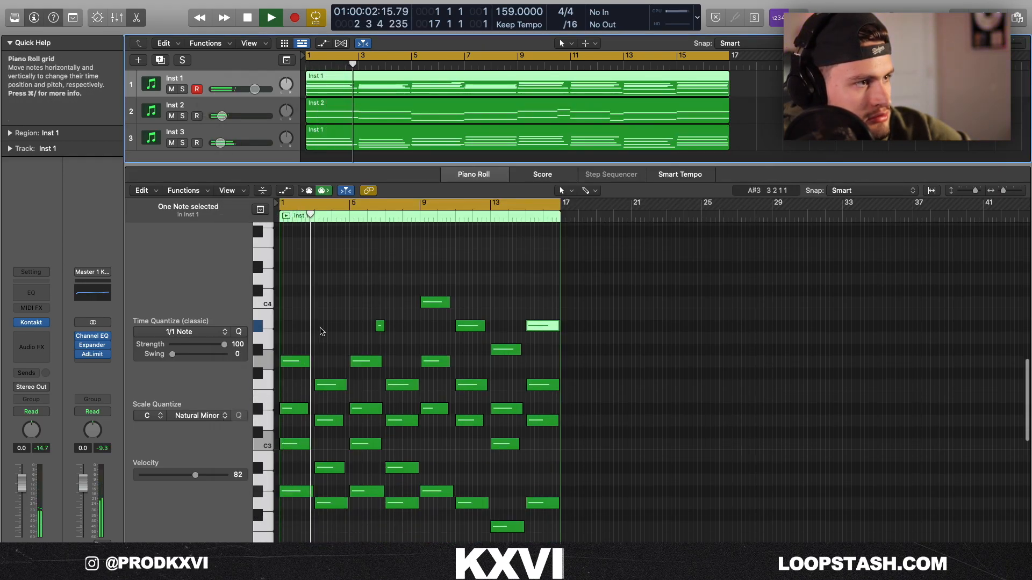
pyautogui.click(318, 329)
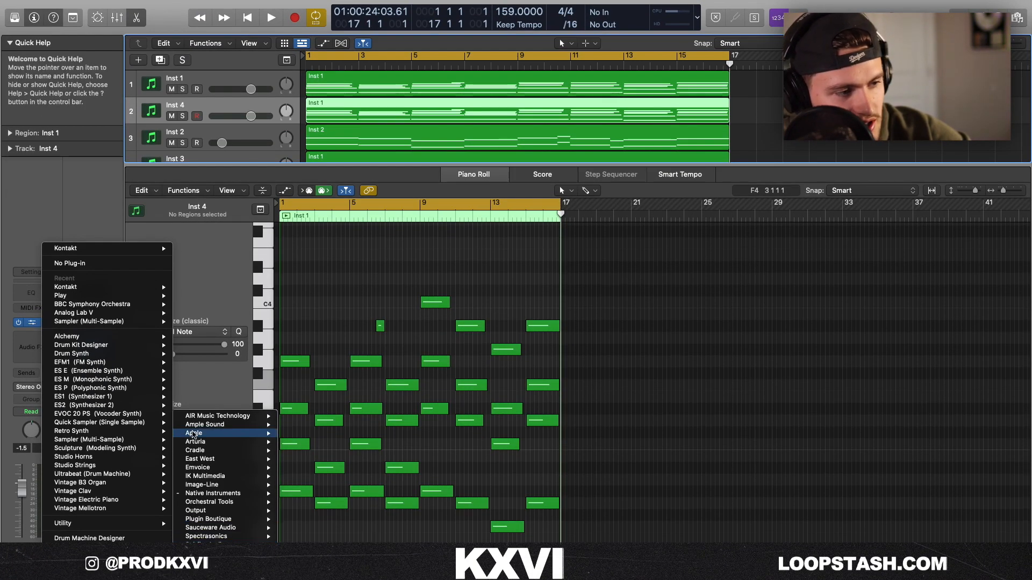
# Load the Stage-73 V instrument on the Inst 4 track and show the sound library.
pyautogui.moveTo(217, 494)
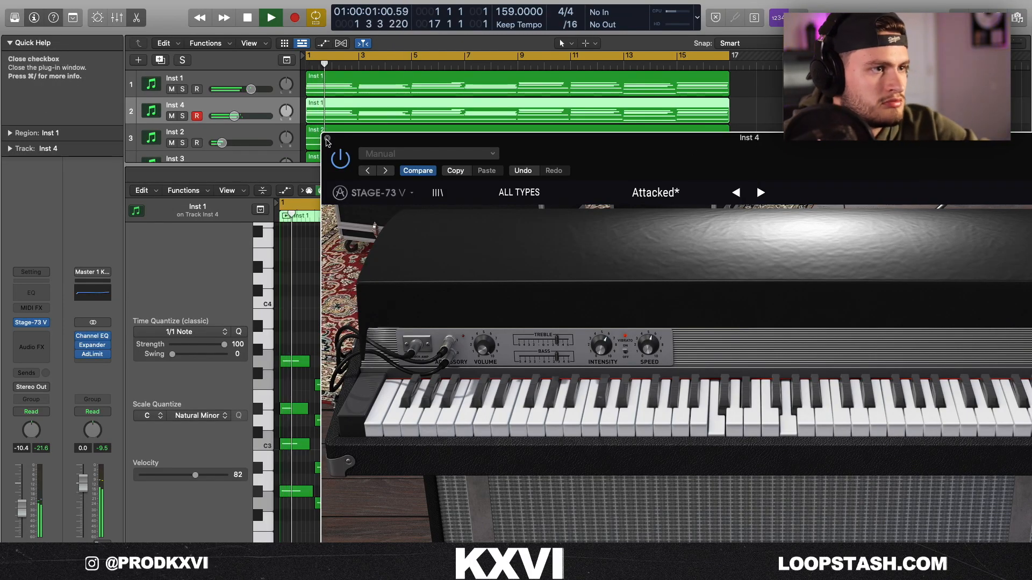
pyautogui.click(327, 141)
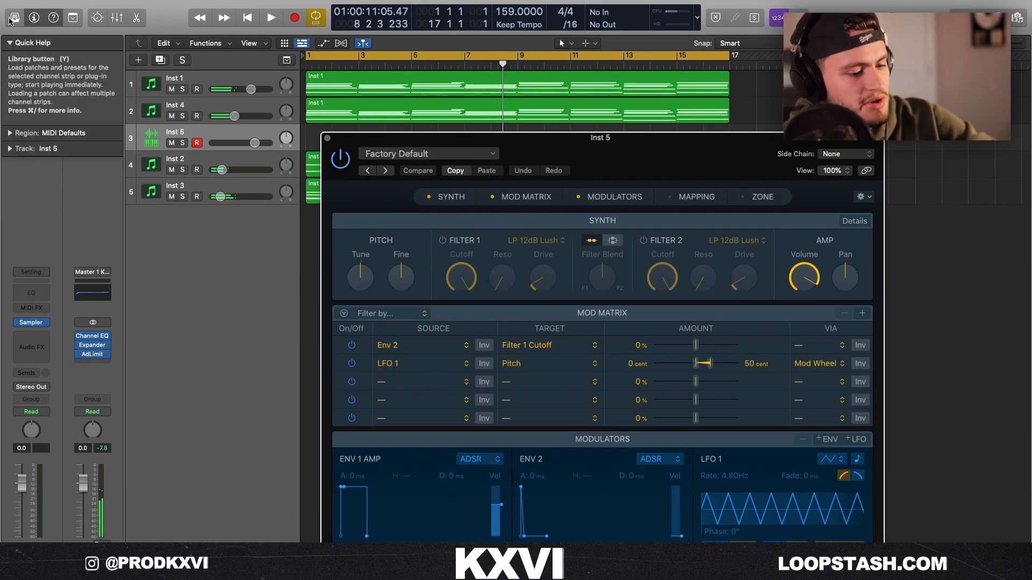
pyautogui.click(10, 18)
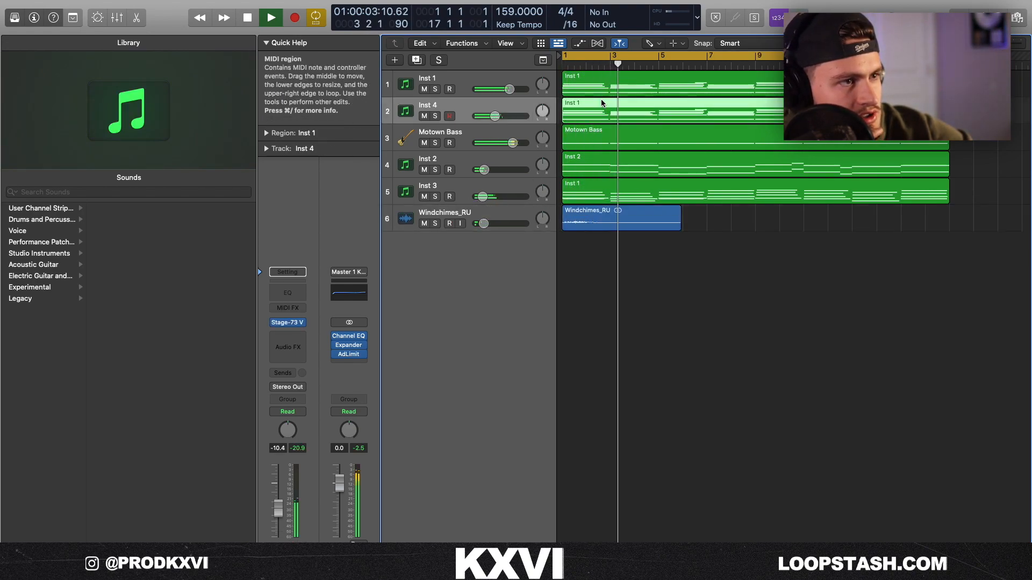
# Solo the Inst 4 track to hear it alone and clear the solo.
pyautogui.click(462, 111)
pyautogui.click(436, 116)
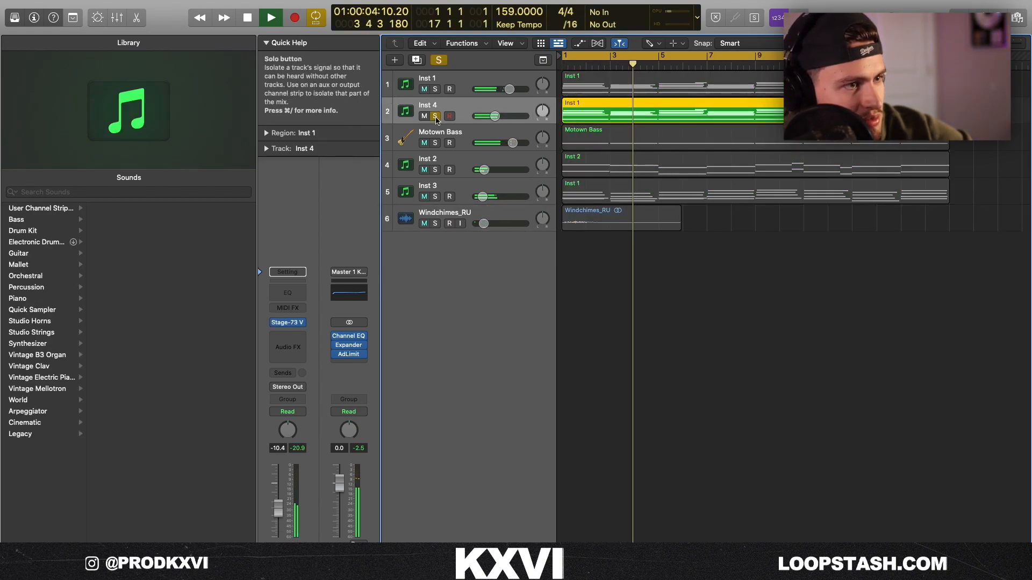
pyautogui.click(434, 60)
# Duplicate the Inst 3 track with its chord region and delete the bar 1 chord from the copy.
pyautogui.click(445, 185)
pyautogui.click(416, 60)
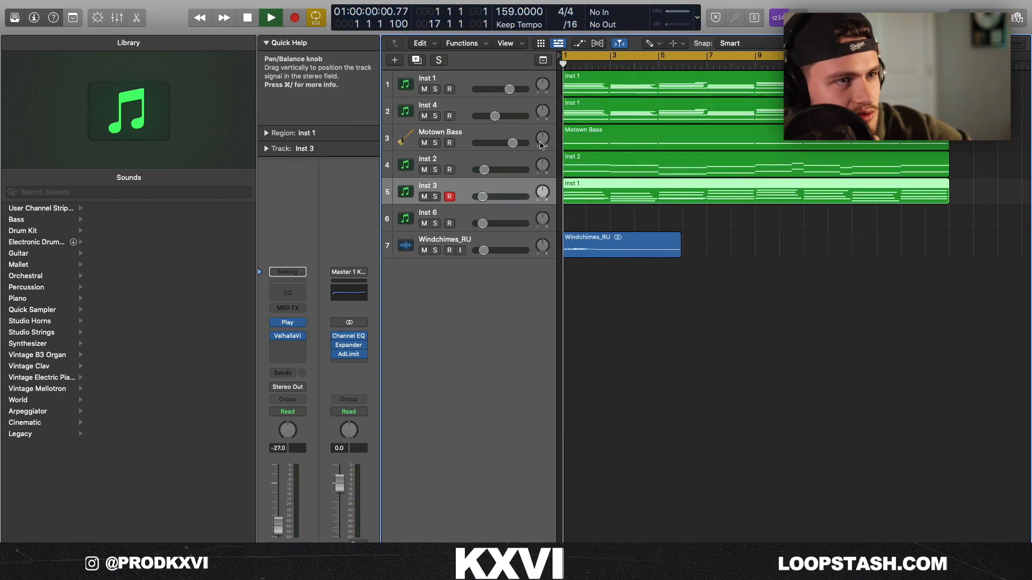
pyautogui.click(476, 217)
pyautogui.press('Return')
pyautogui.press('super+v')
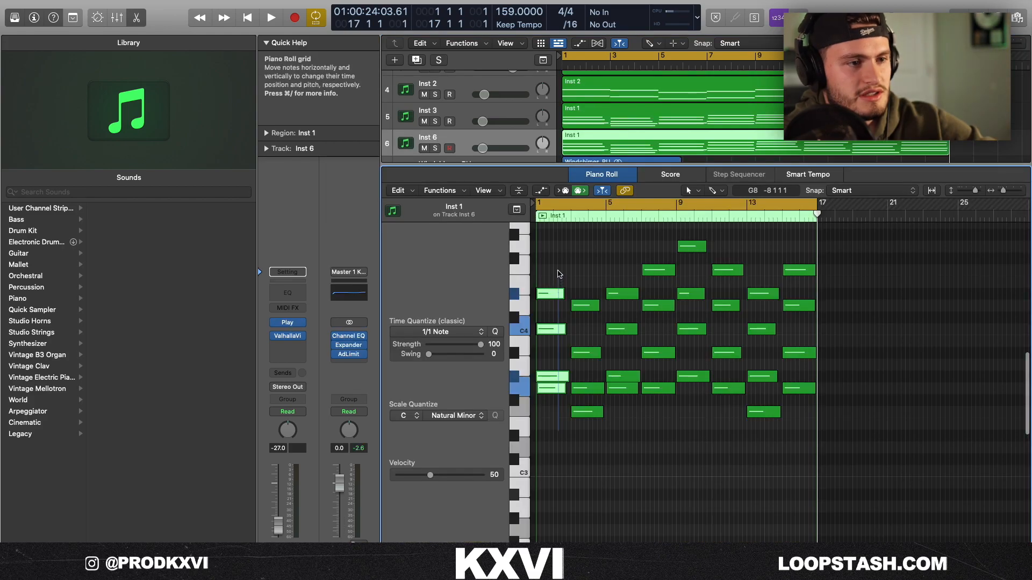
pyautogui.press('Delete')
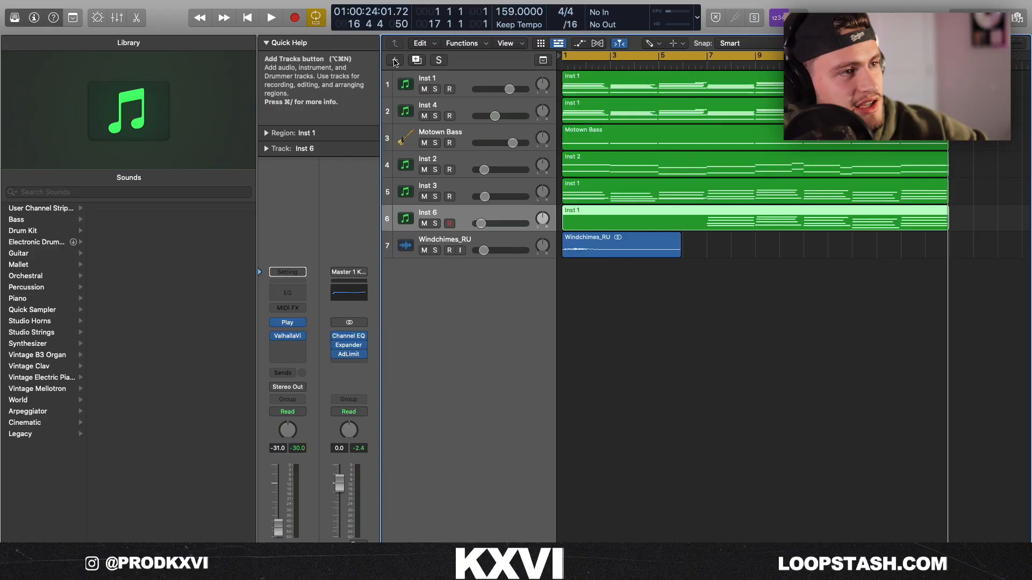
# Create a software instrument track for the Motown Revisited Kit and set its volume to -7.8 dB.
pyautogui.press('alt+super+n')
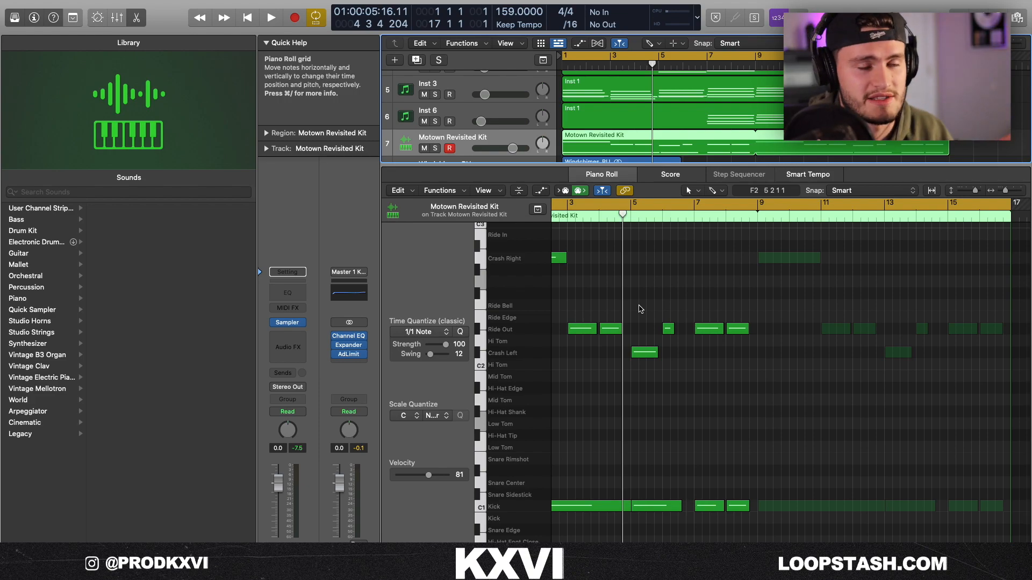
pyautogui.hscroll(-3, 641, 309)
pyautogui.moveTo(510, 150); pyautogui.dragTo(483, 151)
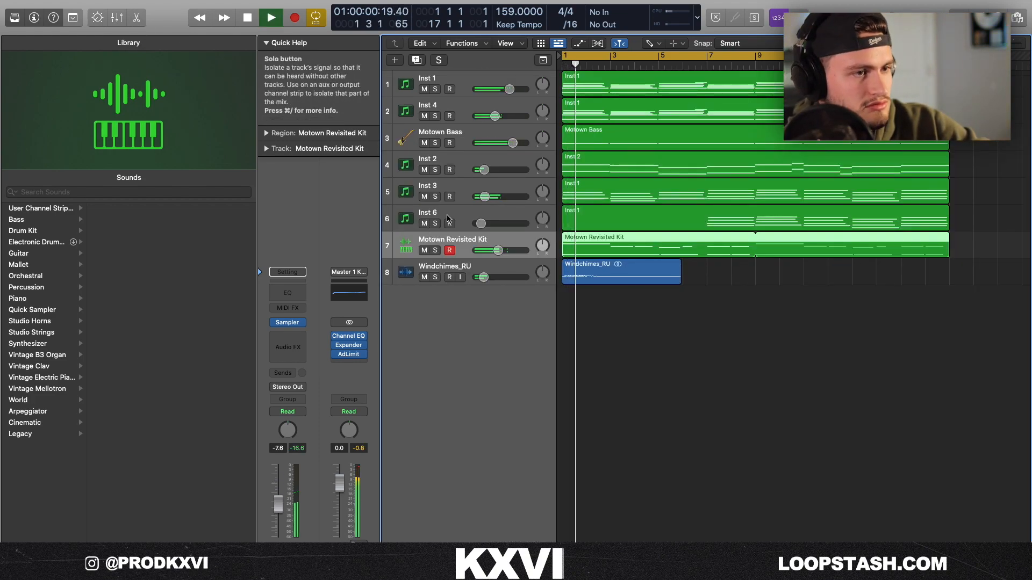
pyautogui.moveTo(497, 253); pyautogui.dragTo(498, 253)
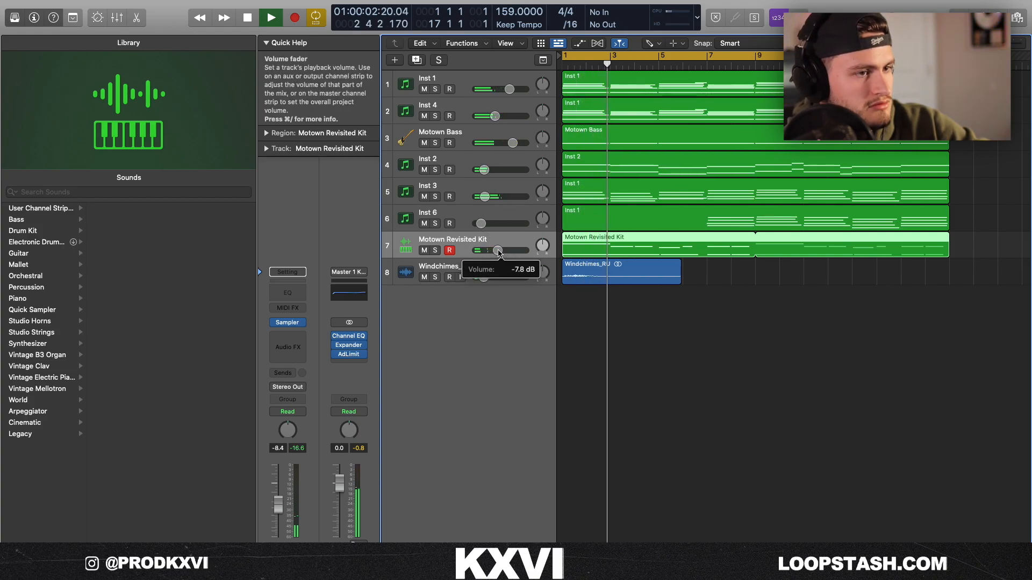
# Delete the Ride Out note in bar 4 of the Motown Revisited Kit region.
pyautogui.doubleClick(585, 248)
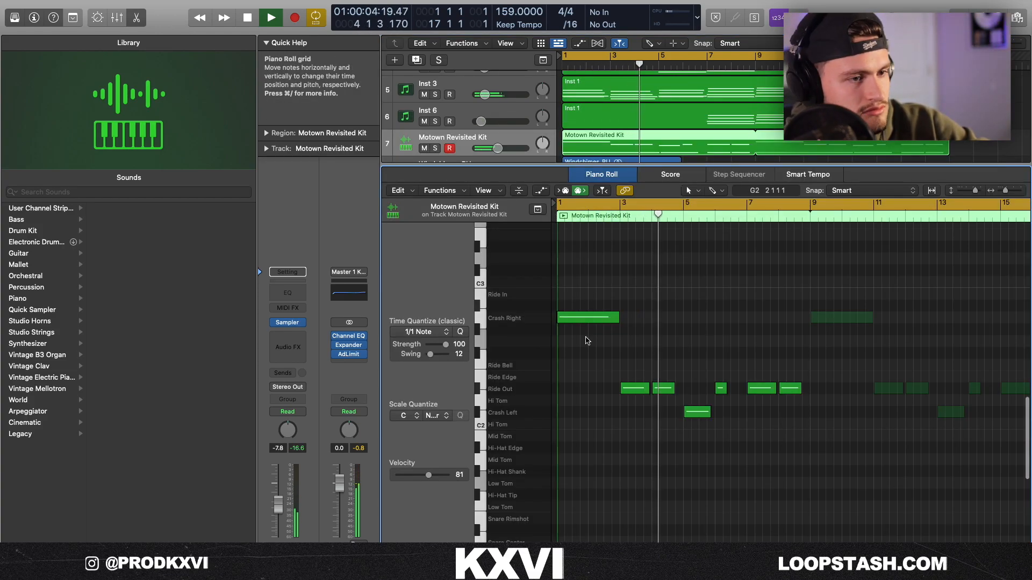
pyautogui.click(663, 388)
pyautogui.press('Delete')
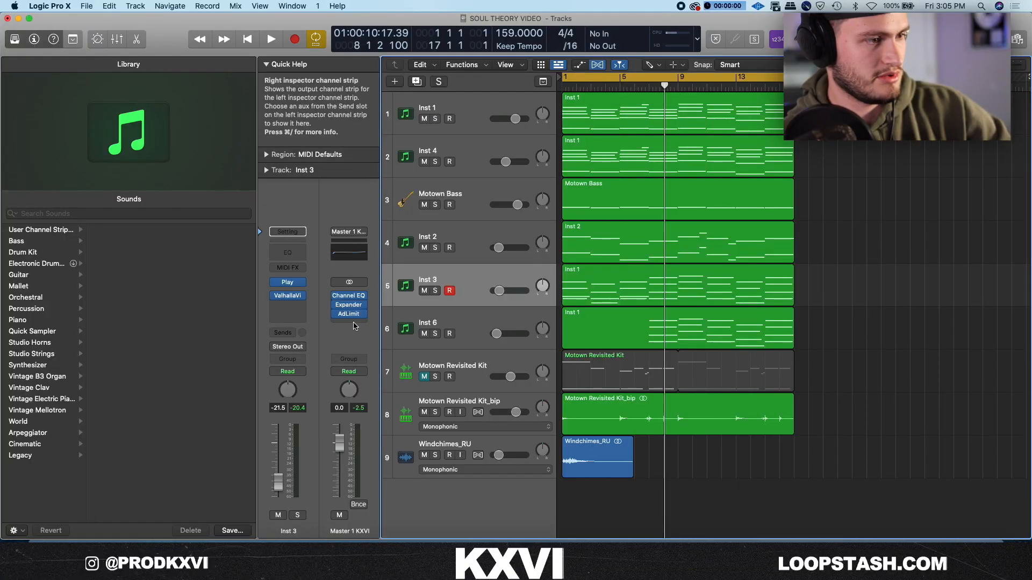
# Add a Pitch Shifter to the master channel and switch back to the Pointer tool.
pyautogui.click(348, 314)
pyautogui.moveTo(365, 494)
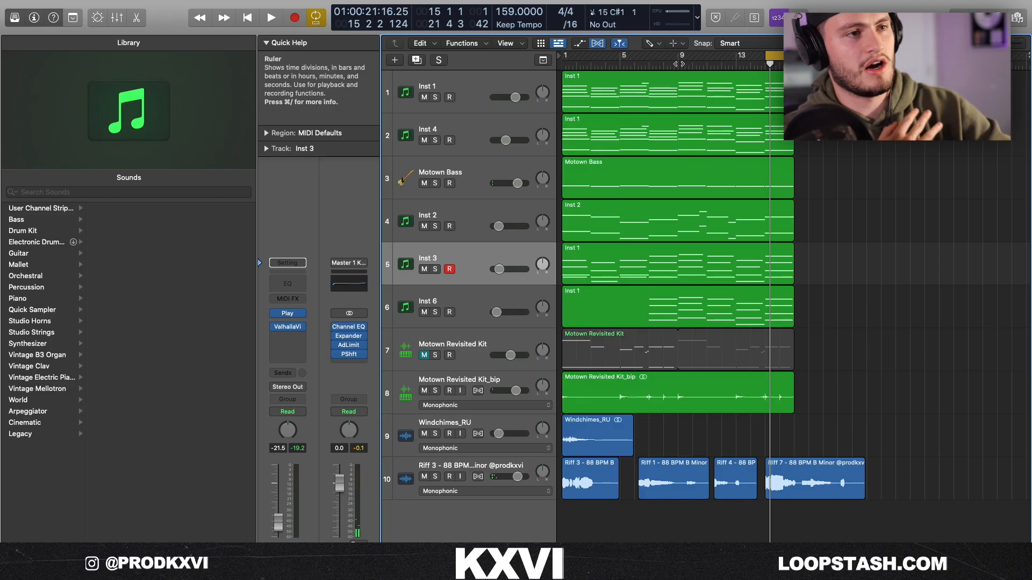
pyautogui.press('t')
pyautogui.press('t')
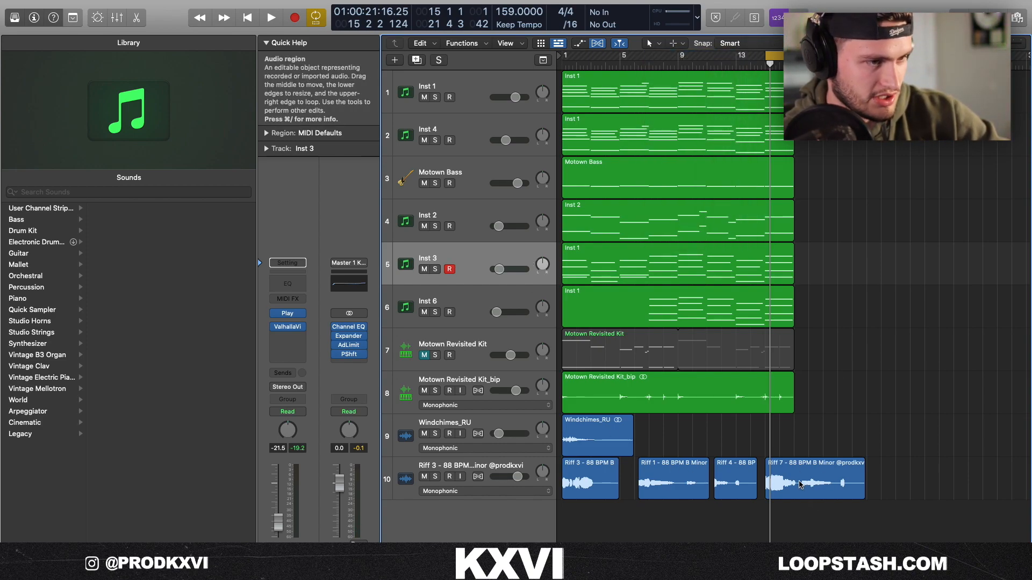
# Move the Riff 7 clip to bar 1 of a new audio track and choose that track's Flex mode.
pyautogui.moveTo(799, 485); pyautogui.dragTo(596, 525)
pyautogui.moveTo(760, 539); pyautogui.dragTo(598, 483)
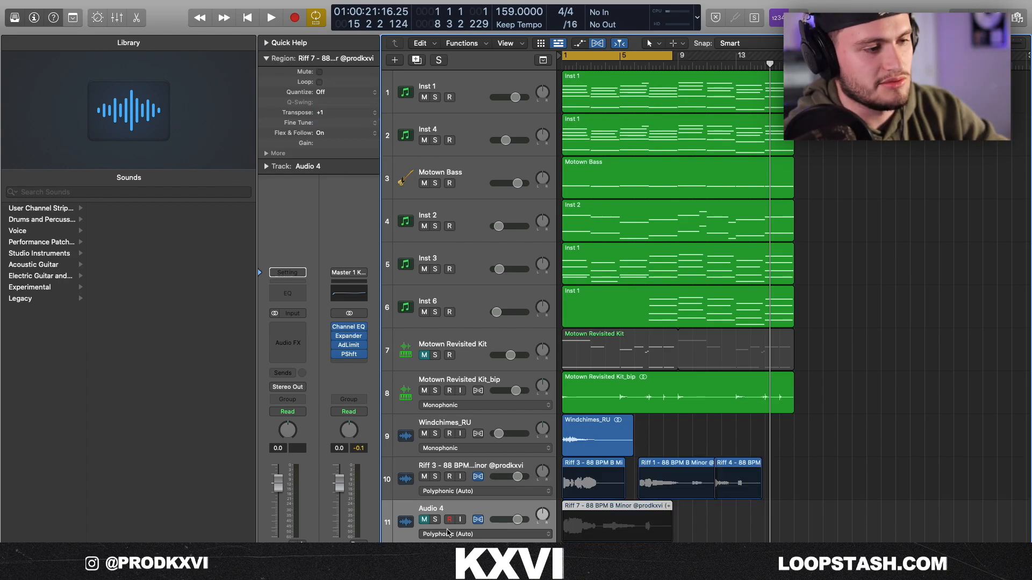
pyautogui.click(449, 533)
pyautogui.click(458, 540)
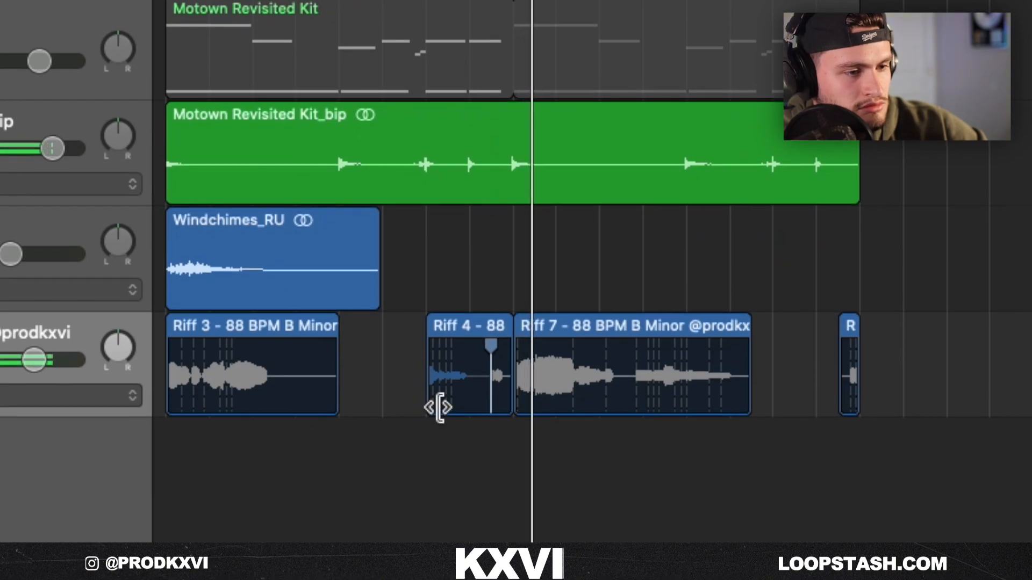
# Trim the start of the Riff 4 clip up to its last short phrase.
pyautogui.moveTo(428, 410); pyautogui.dragTo(485, 409)
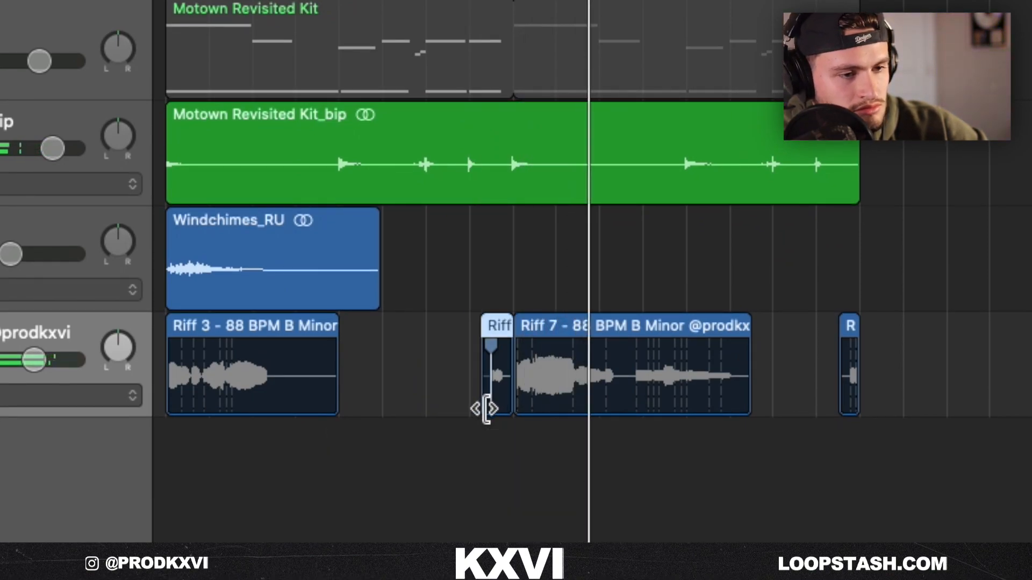
pyautogui.click(103, 370)
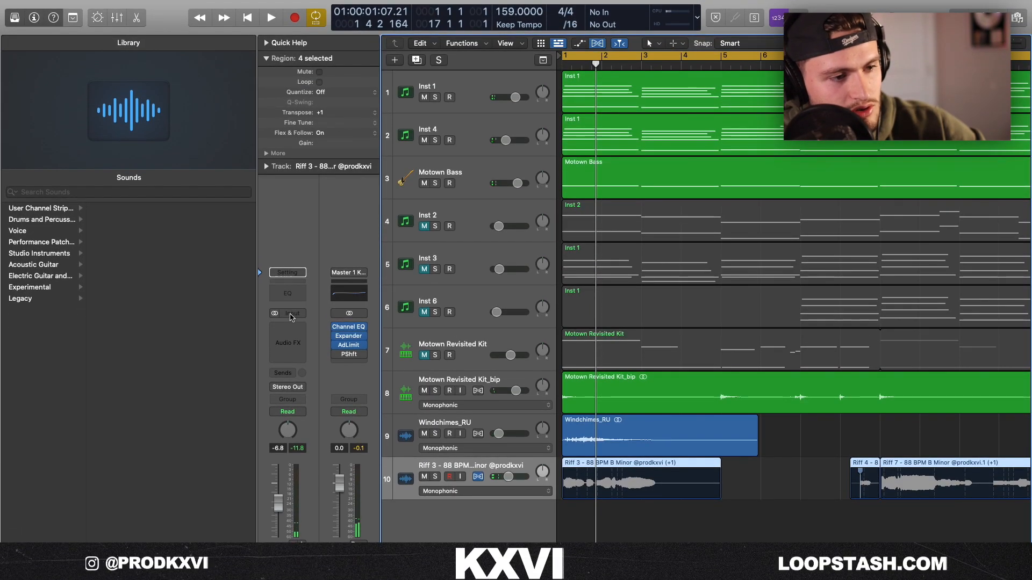
# Add Arturia's Rev PLATE-140 reverb to the Riff 3 audio track.
pyautogui.click(291, 317)
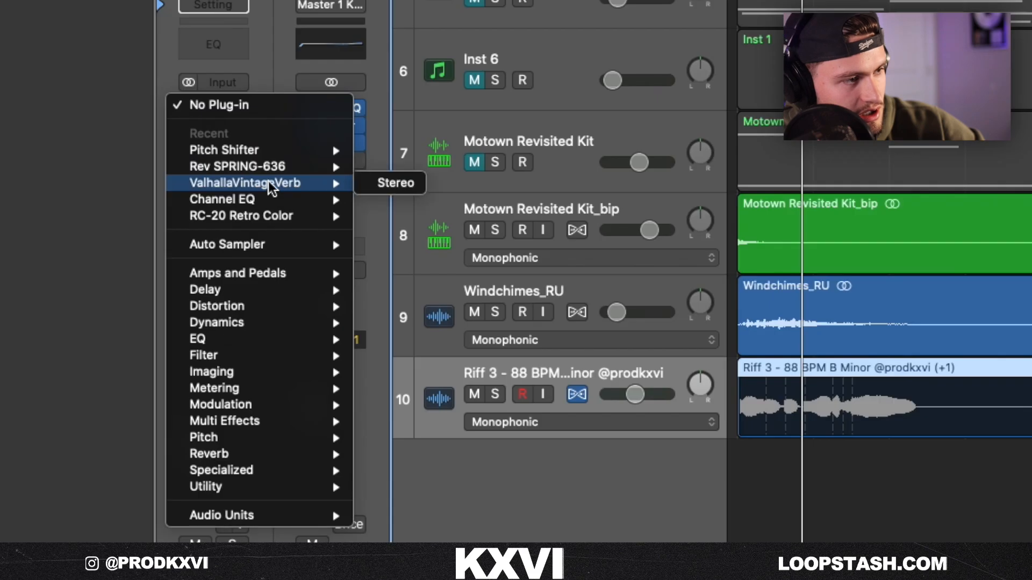
pyautogui.moveTo(299, 540)
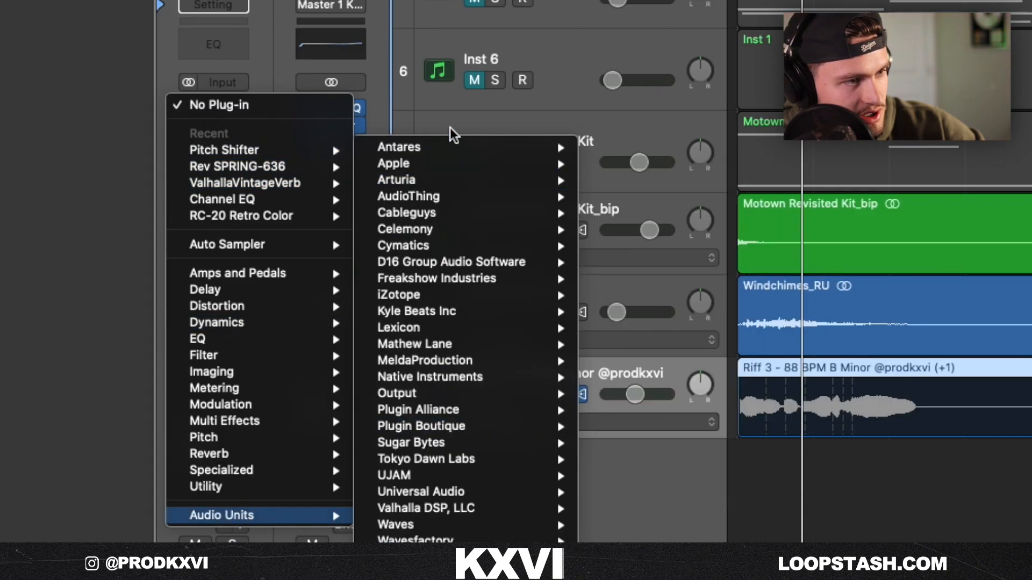
pyautogui.moveTo(444, 182)
pyautogui.moveTo(631, 461)
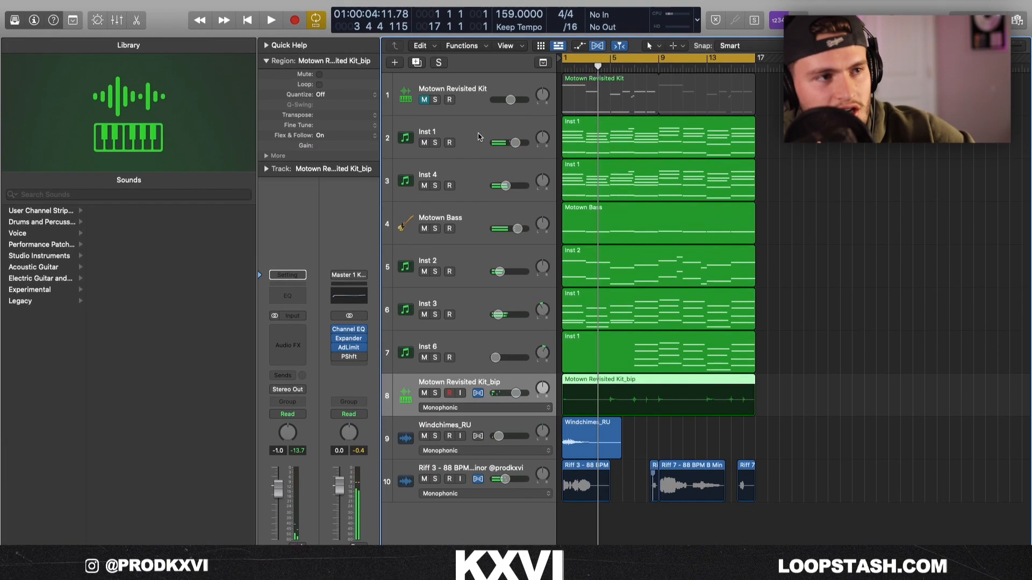
# Trim the starts of the two opening Inst 8 notes and lower the track's volume to -2.2 dB.
pyautogui.click(479, 134)
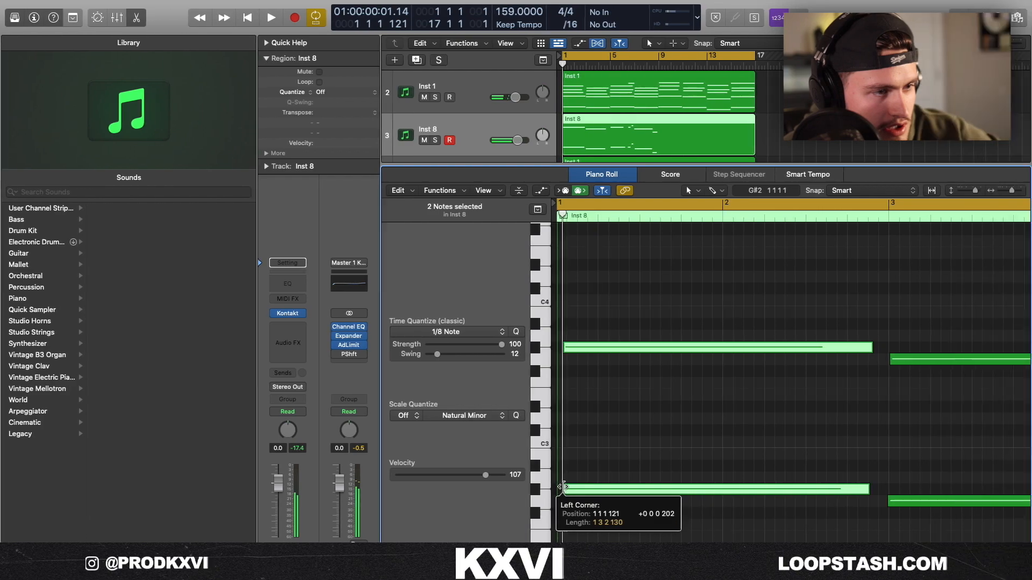
pyautogui.click(573, 461)
pyautogui.click(517, 140)
pyautogui.hscroll(10, 698, 403)
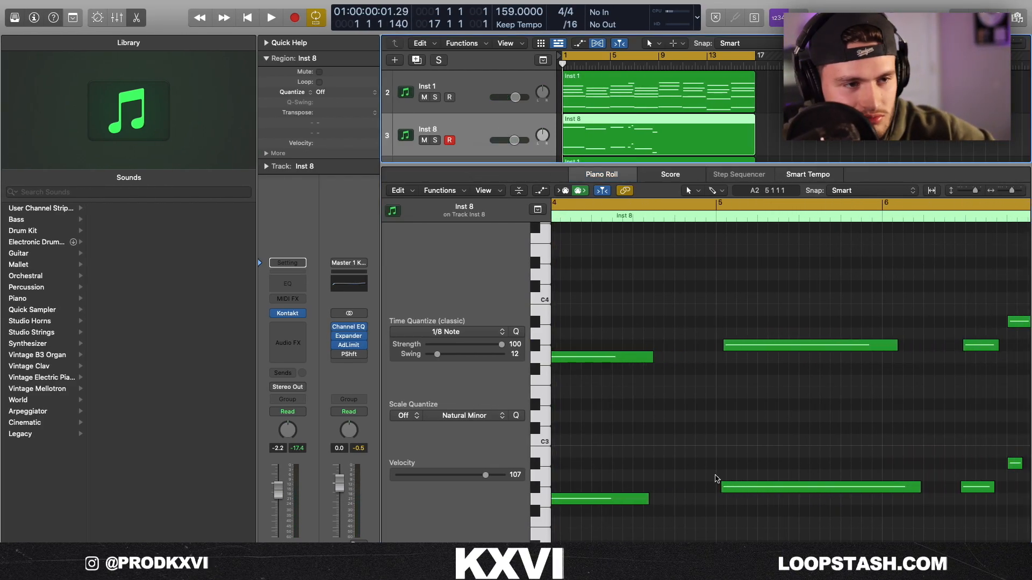